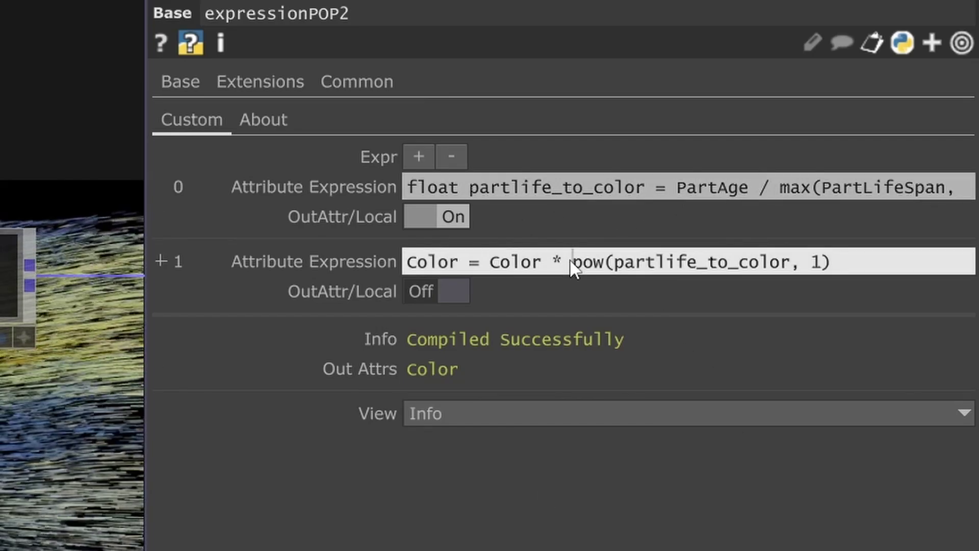
- Check expressionPOP2's colour-fade expression, then view mathcombine1's PartAge/PartLifeSpan and Color-multiply settings
{"action": "left_click", "coordinate": [574, 264]}
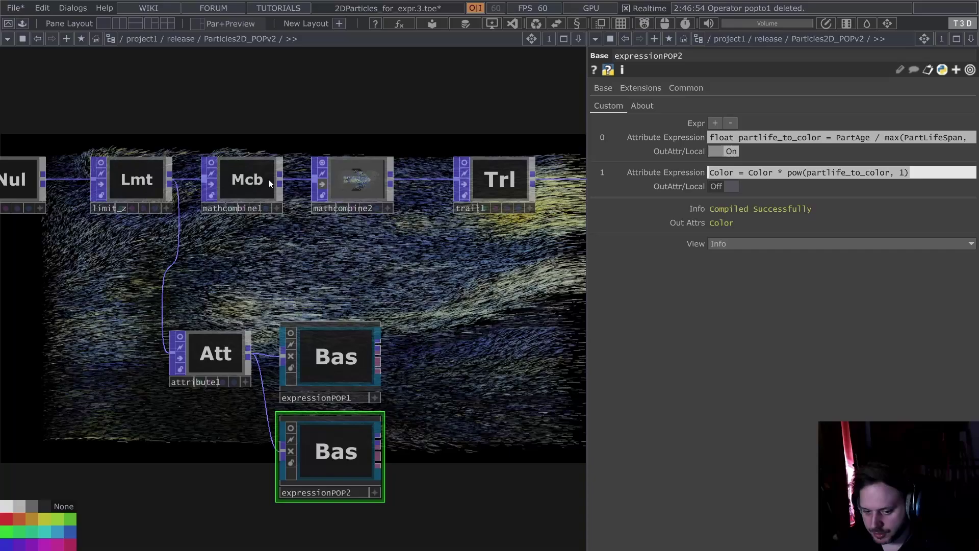
{"action": "left_click", "coordinate": [268, 179]}
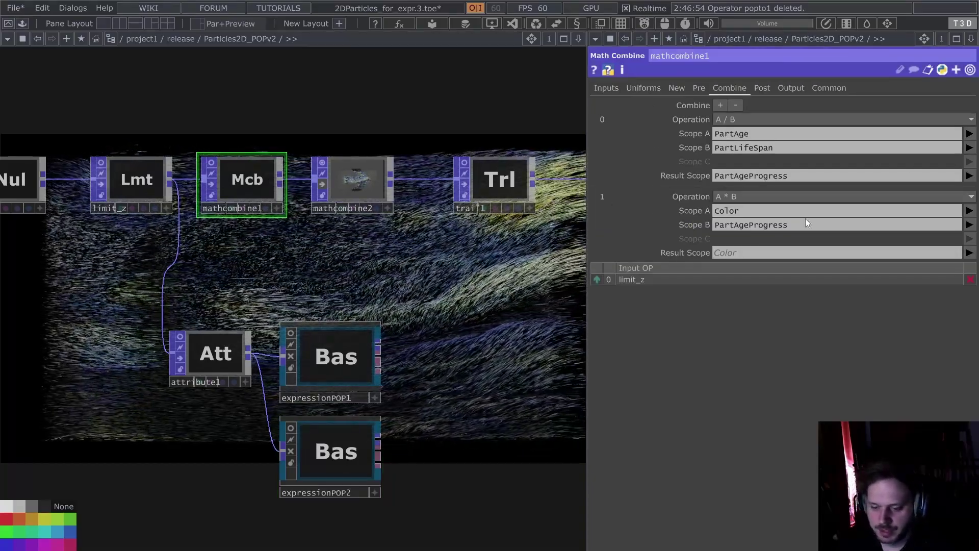
- Leave mathcombine1's step 0 operation unchanged and restore Scope A to PartAge
{"action": "left_click", "coordinate": [768, 116]}
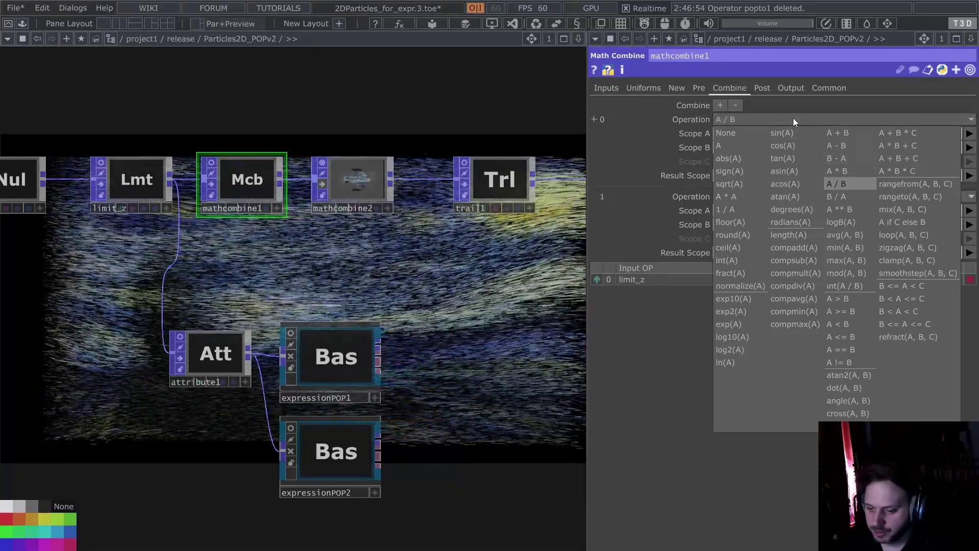
{"action": "left_click", "coordinate": [793, 118]}
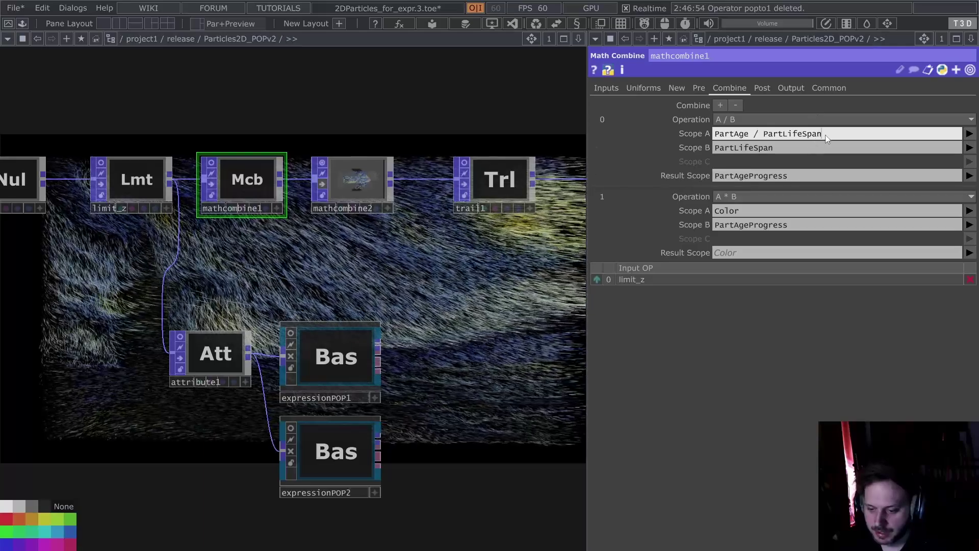
{"action": "key", "text": "BackSpace"}
{"action": "key", "text": "Return"}
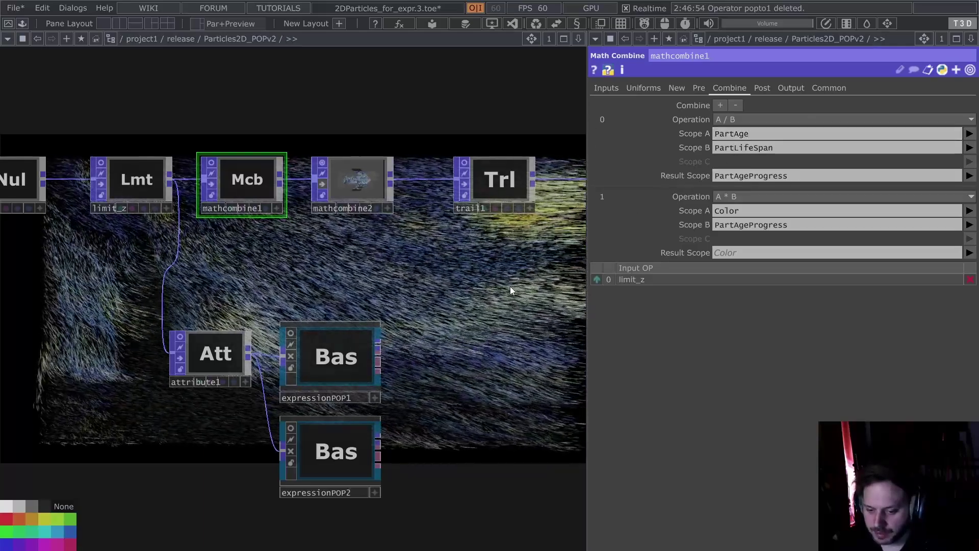
- Compare expressionPOP1 and expressionPOP2 settings, widening the parameter pane to read the expressions
{"action": "left_click", "coordinate": [352, 374]}
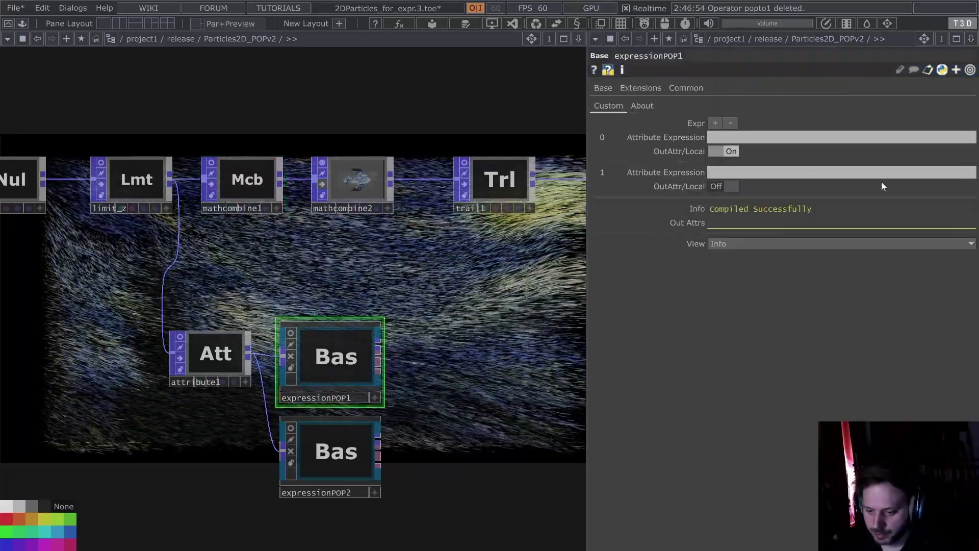
{"action": "left_click", "coordinate": [344, 471]}
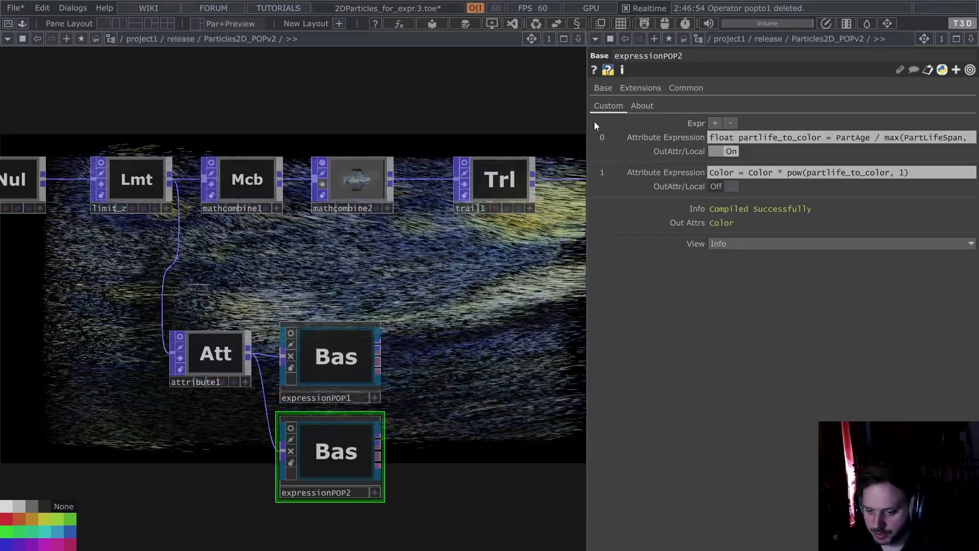
{"action": "left_click_drag", "start_coordinate": [587, 122], "coordinate": [532, 123]}
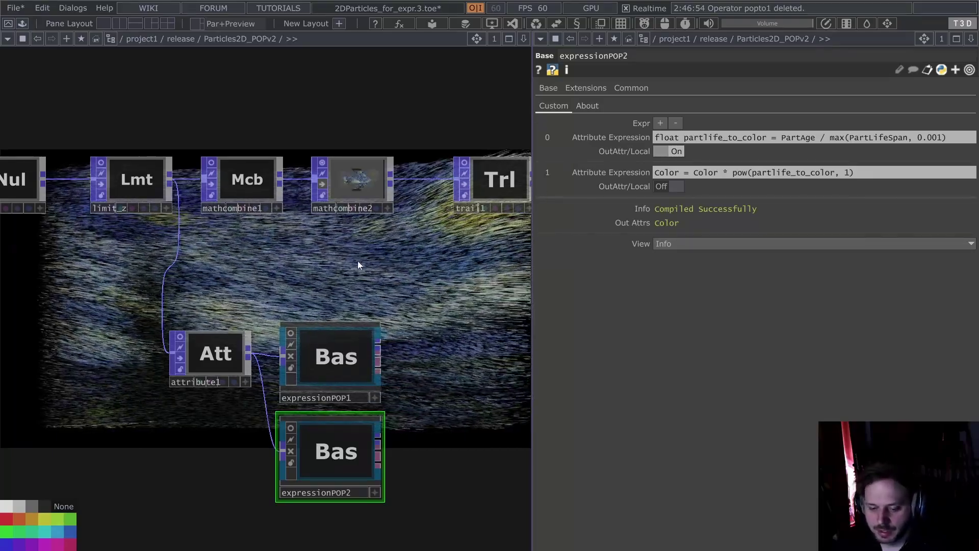
- Reposition the network and pane divider, then show mathcombine1's settings again
{"action": "left_click_drag", "start_coordinate": [356, 288], "coordinate": [306, 372]}
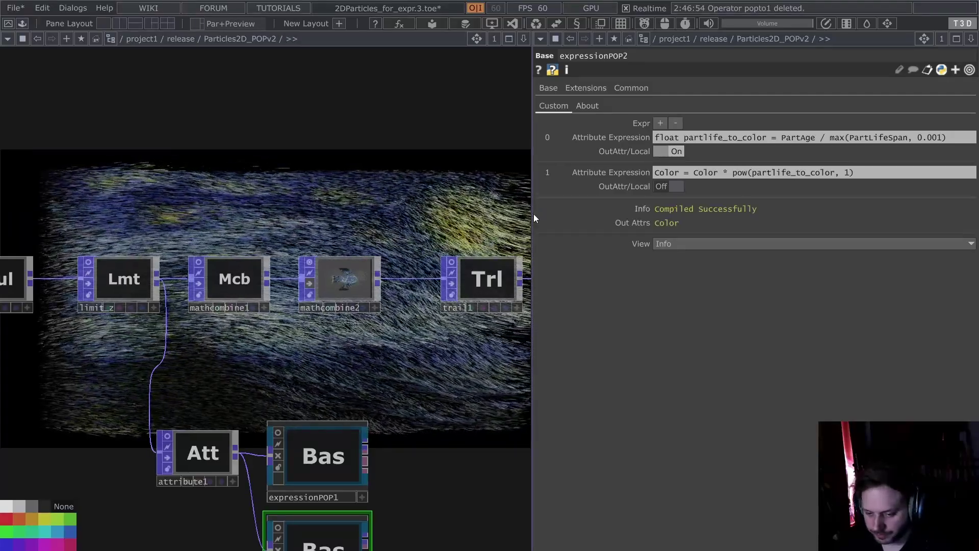
{"action": "left_click_drag", "start_coordinate": [454, 225], "coordinate": [455, 298]}
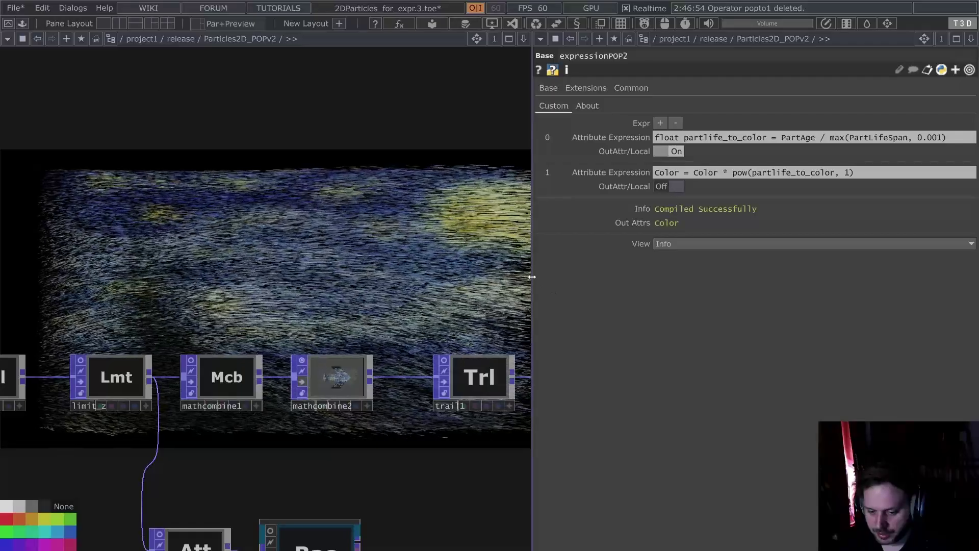
{"action": "left_click_drag", "start_coordinate": [670, 280], "coordinate": [670, 280]}
{"action": "left_click", "coordinate": [242, 370]}
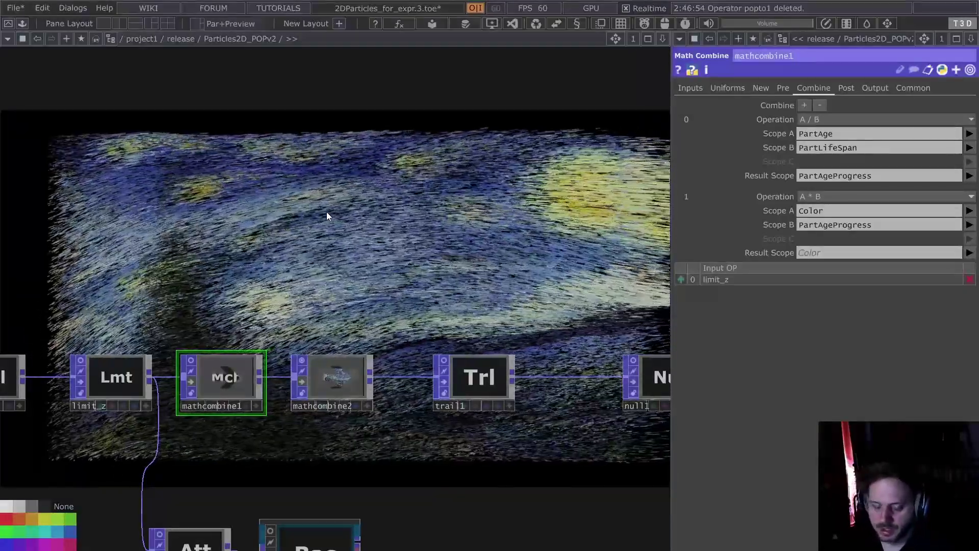
- Delete both mathcombine1 and mathcombine2 from the chain
{"action": "left_click_drag", "start_coordinate": [298, 252], "coordinate": [371, 215]}
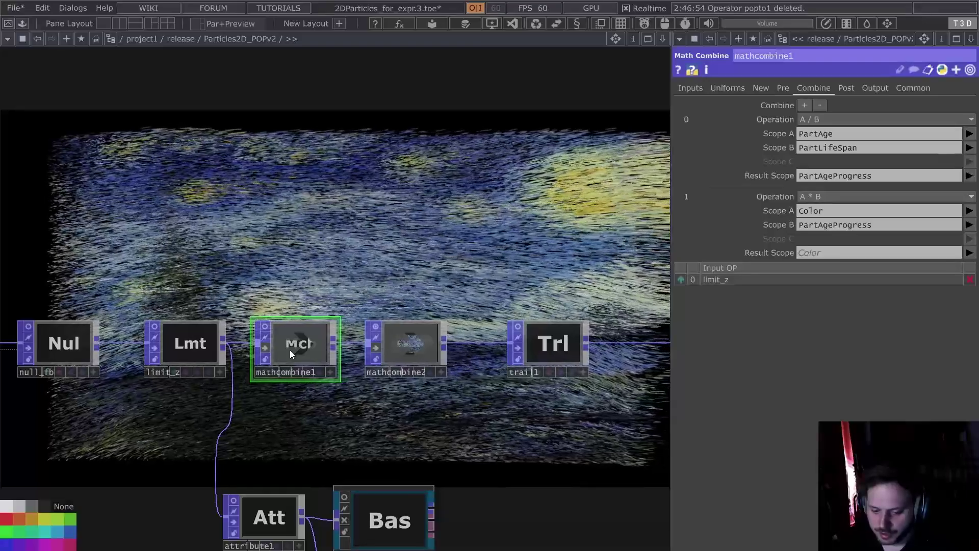
{"action": "key", "text": "Delete"}
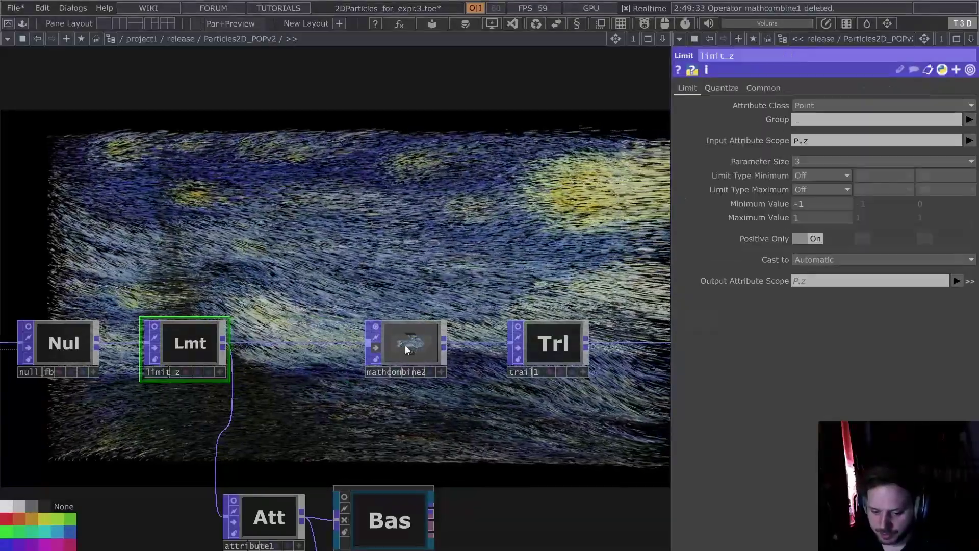
{"action": "left_click", "coordinate": [404, 345]}
{"action": "key", "text": "Delete"}
- Insert a new Math Combine node into the limit_z to trail1 wire
{"action": "right_click", "coordinate": [325, 340]}
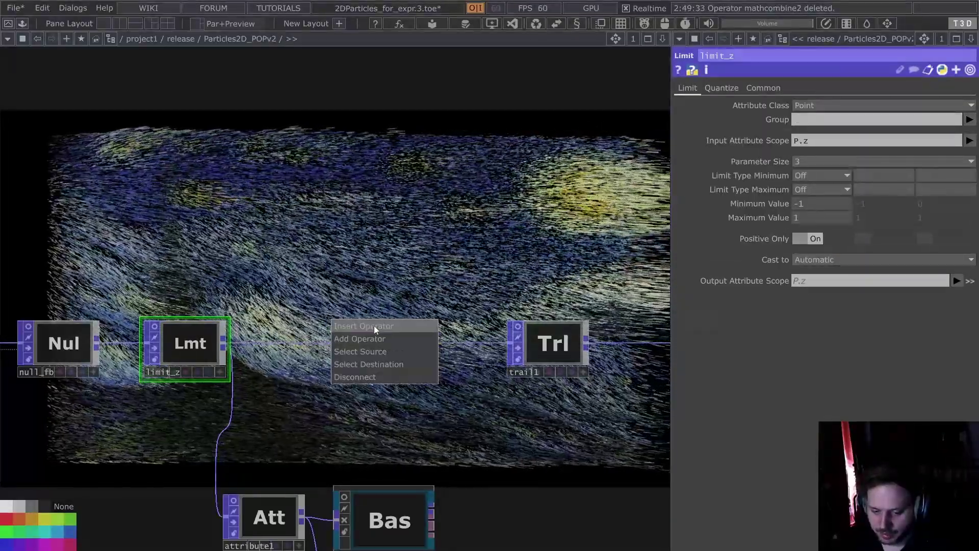
{"action": "left_click", "coordinate": [374, 331]}
{"action": "type", "text": "math"}
{"action": "left_click", "coordinate": [265, 392]}
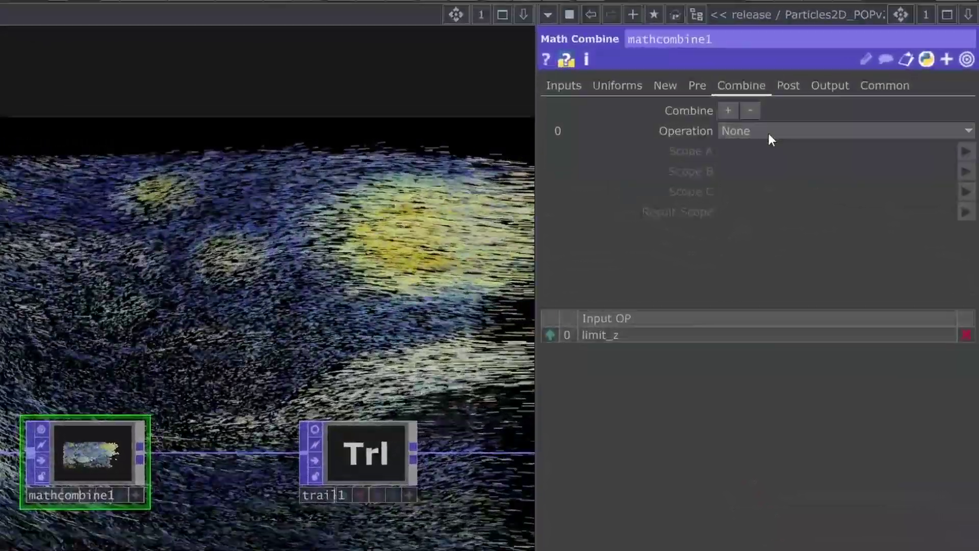
{"action": "left_click", "coordinate": [826, 122]}
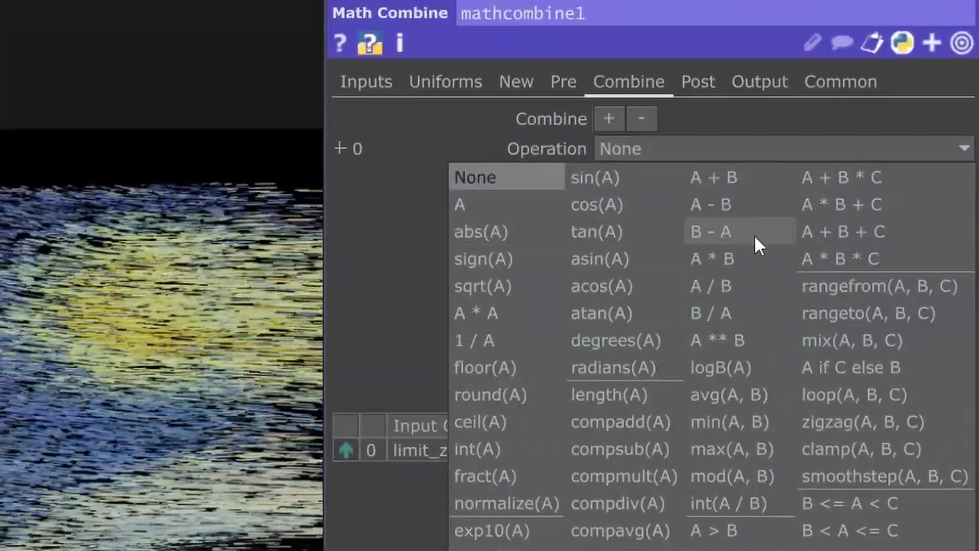
- Set step 0 to PartAge / PartLifeSpan into PartLifeProgress, and add a second combine step
{"action": "left_click", "coordinate": [755, 283]}
{"action": "left_click", "coordinate": [670, 188]}
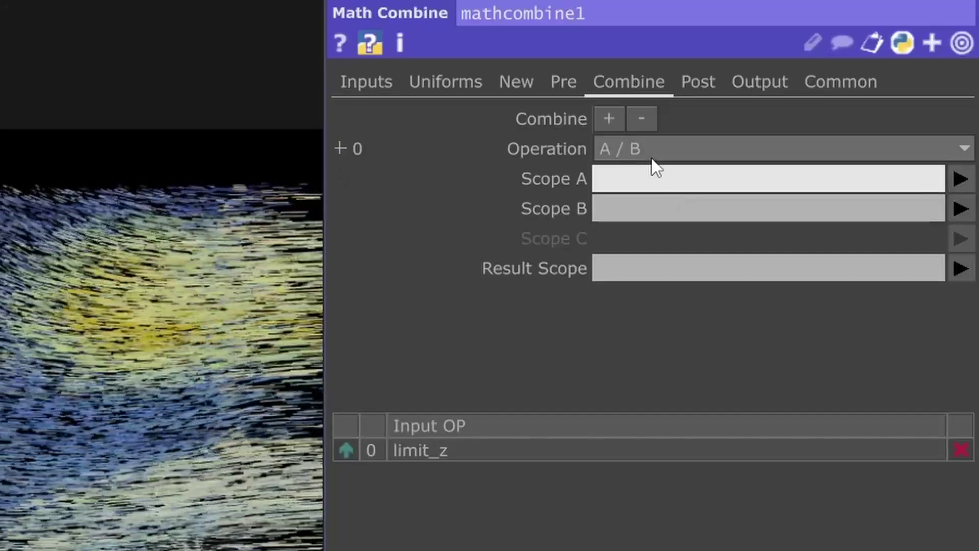
{"action": "type", "text": "PartAg"}
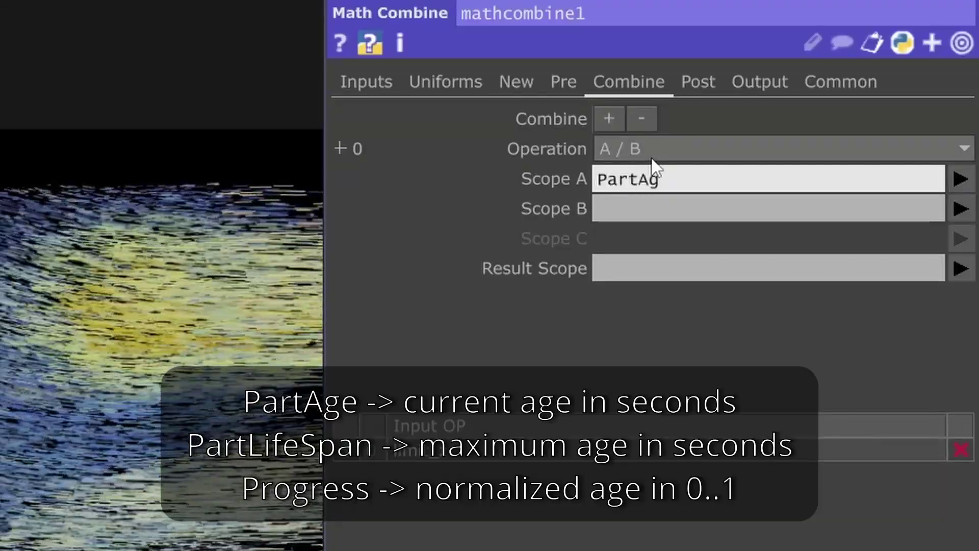
{"action": "type", "text": "PartLife"}
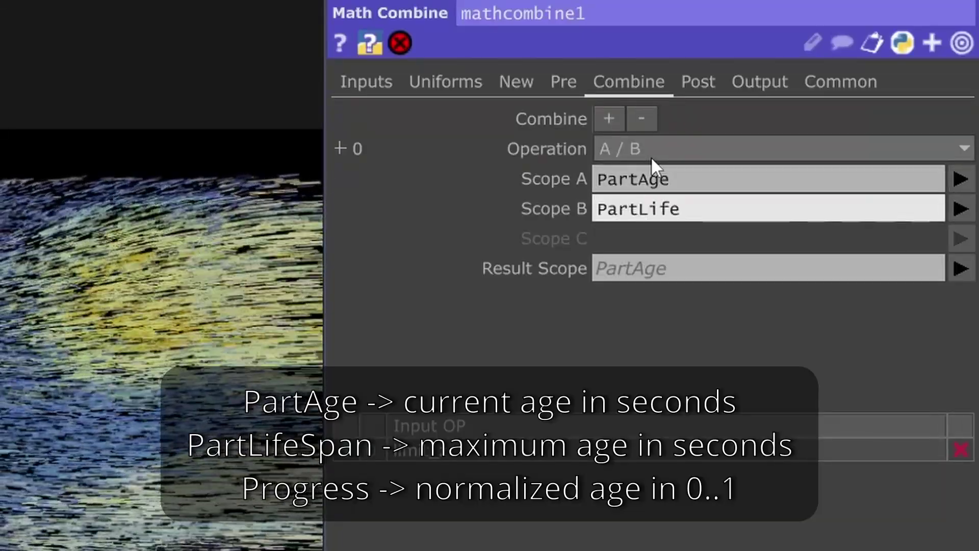
{"action": "type", "text": "Span"}
{"action": "key", "text": "Tab"}
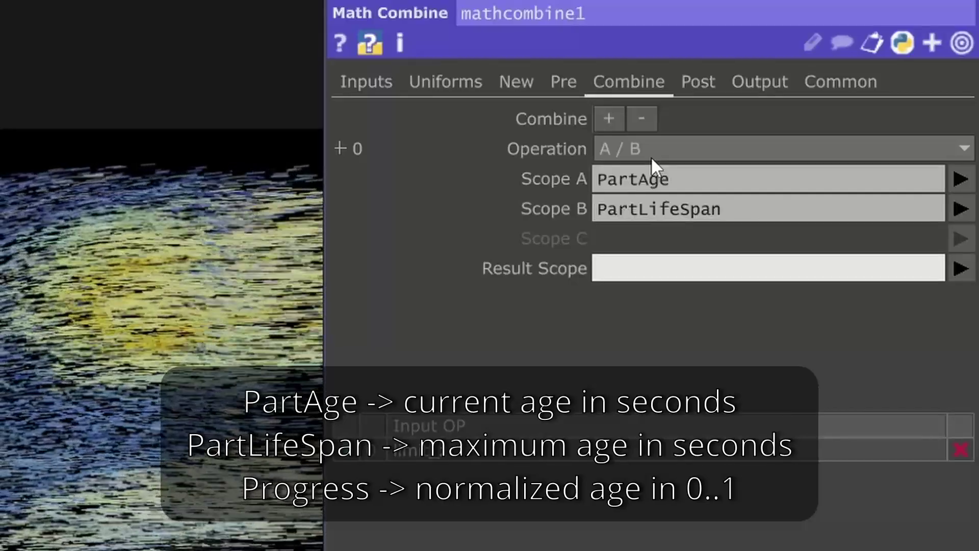
{"action": "type", "text": "Pa"}
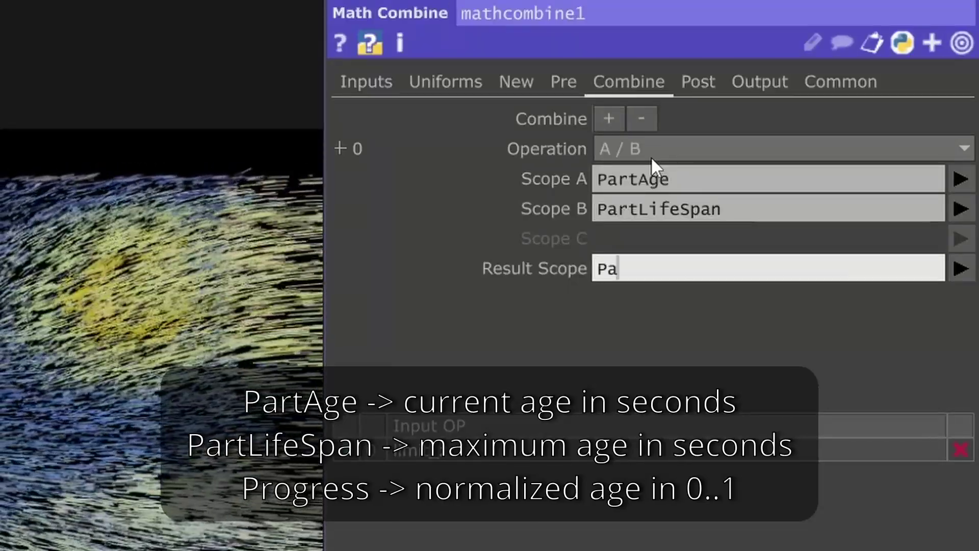
{"action": "type", "text": "rtLifeProgress"}
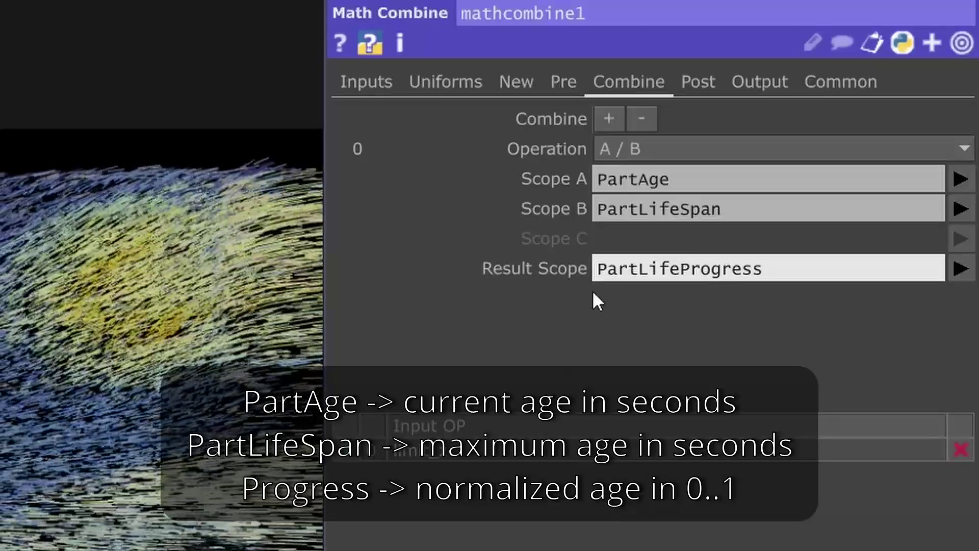
{"action": "left_click", "coordinate": [608, 118]}
{"action": "left_click", "coordinate": [750, 315]}
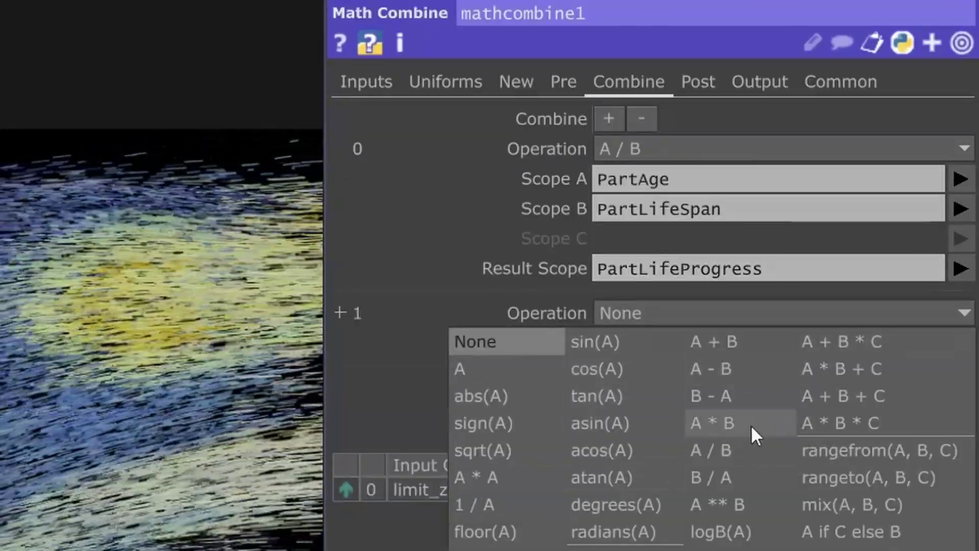
- Set the second combine step to A * B with Color and PartLifeProgress
{"action": "left_click", "coordinate": [750, 425]}
{"action": "left_click", "coordinate": [677, 344]}
{"action": "type", "text": "C"}
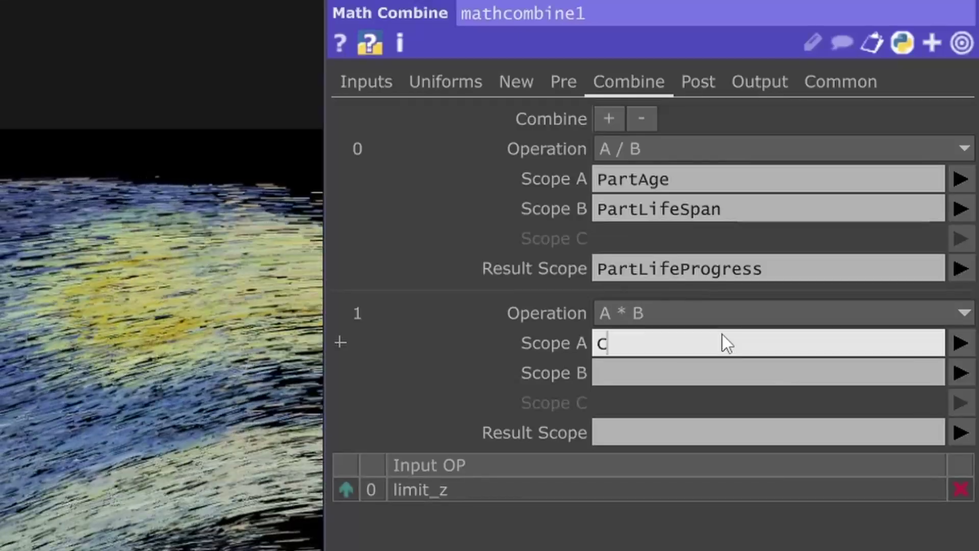
{"action": "type", "text": "olor"}
{"action": "key", "text": "Tab"}
{"action": "type", "text": "P"}
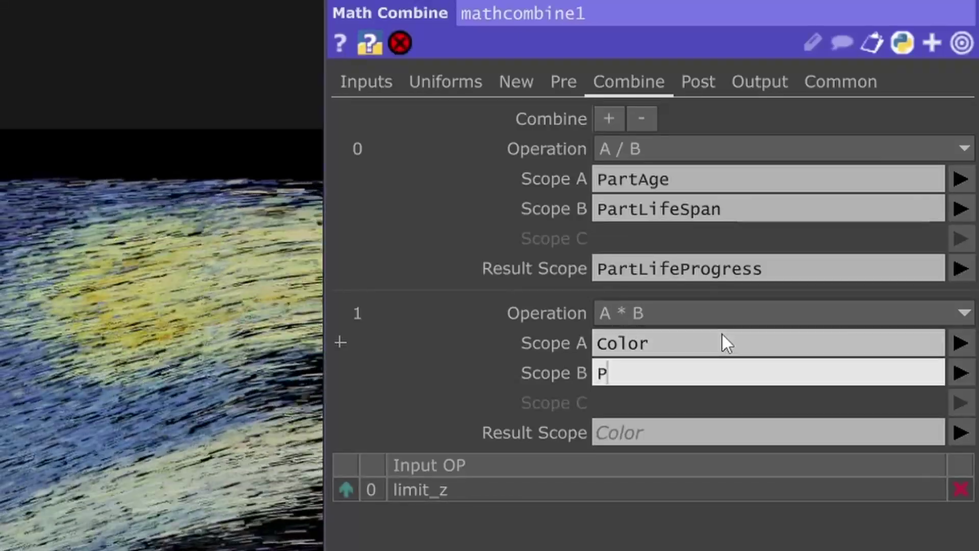
{"action": "type", "text": "artLifeP"}
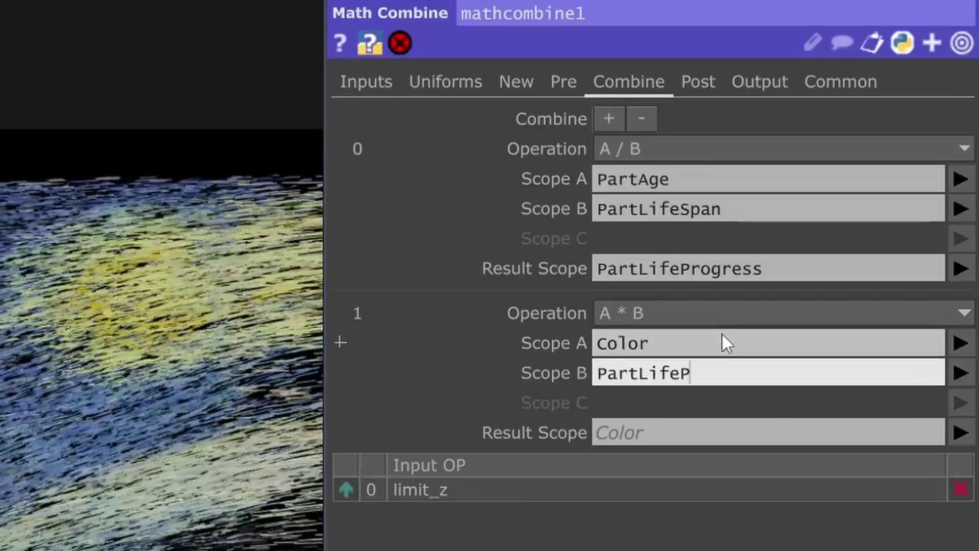
{"action": "type", "text": "rogress"}
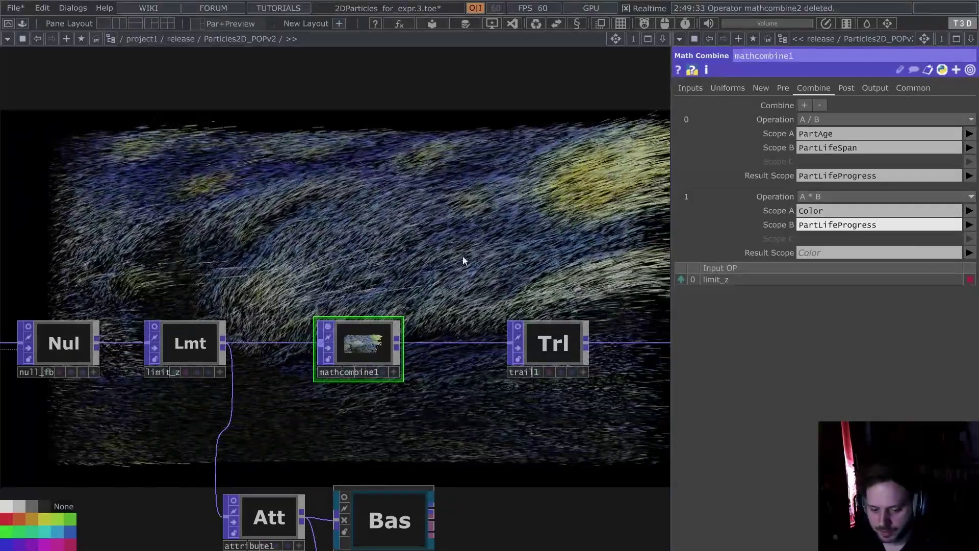
- Pan the network to bring expressionPOP1, wired from limit_z, into view
{"action": "left_click_drag", "start_coordinate": [441, 439], "coordinate": [442, 377]}
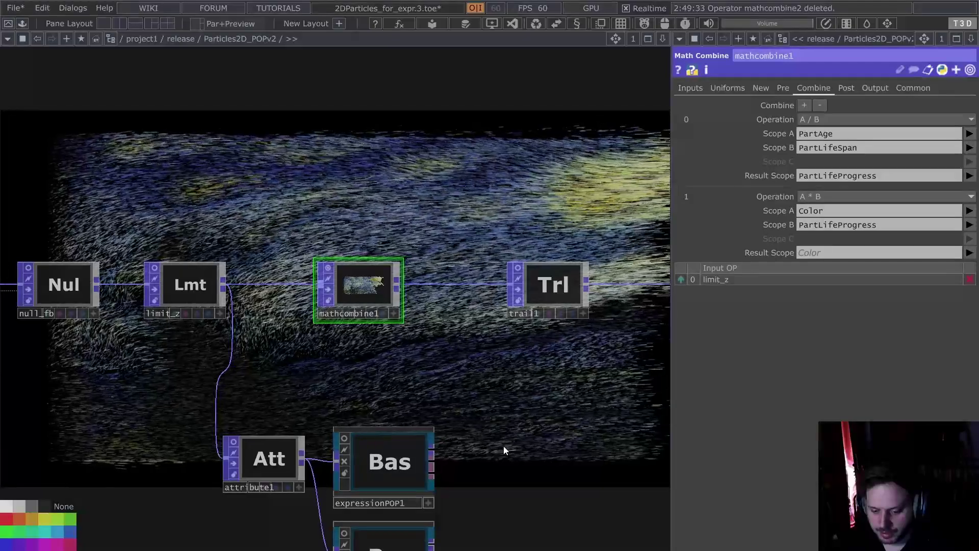
{"action": "left_click_drag", "start_coordinate": [507, 420], "coordinate": [512, 355]}
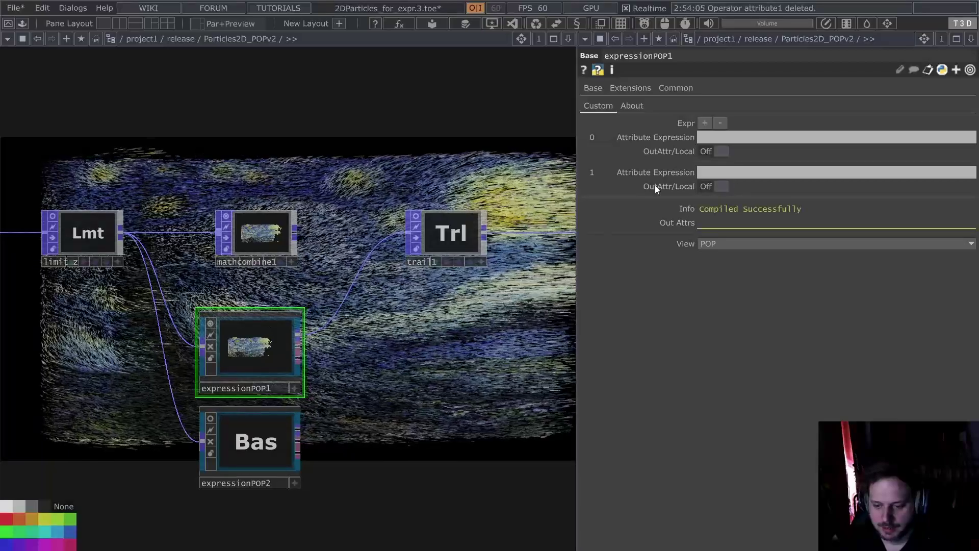
- Remove the second expression slot and set Color = Color * PartAge / PartLifeSpan
{"action": "left_click", "coordinate": [720, 122]}
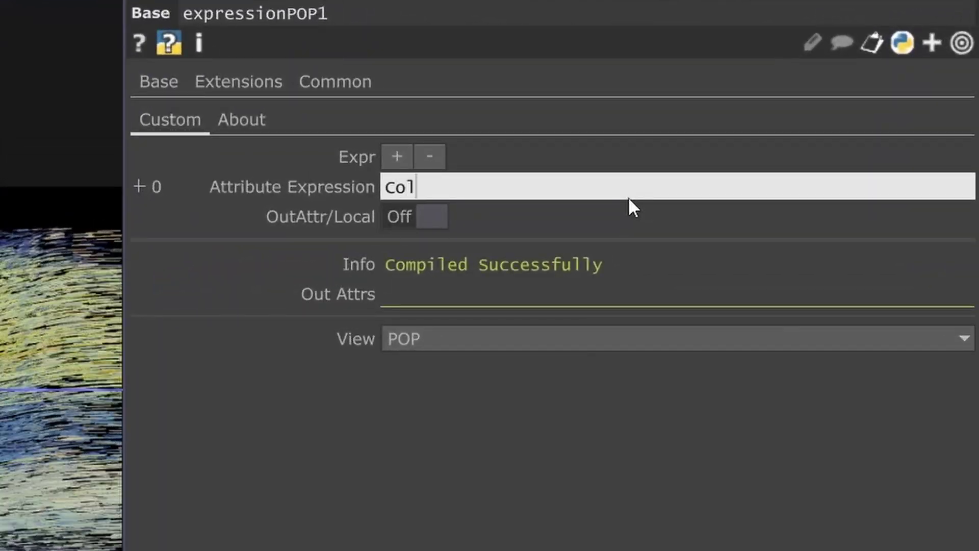
{"action": "type", "text": "Color *"}
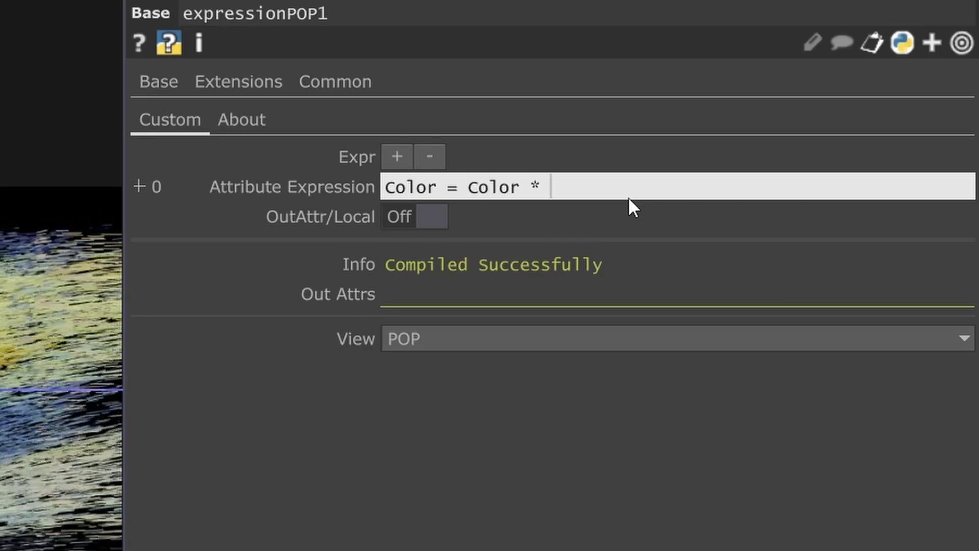
{"action": "type", "text": " PartAge "}
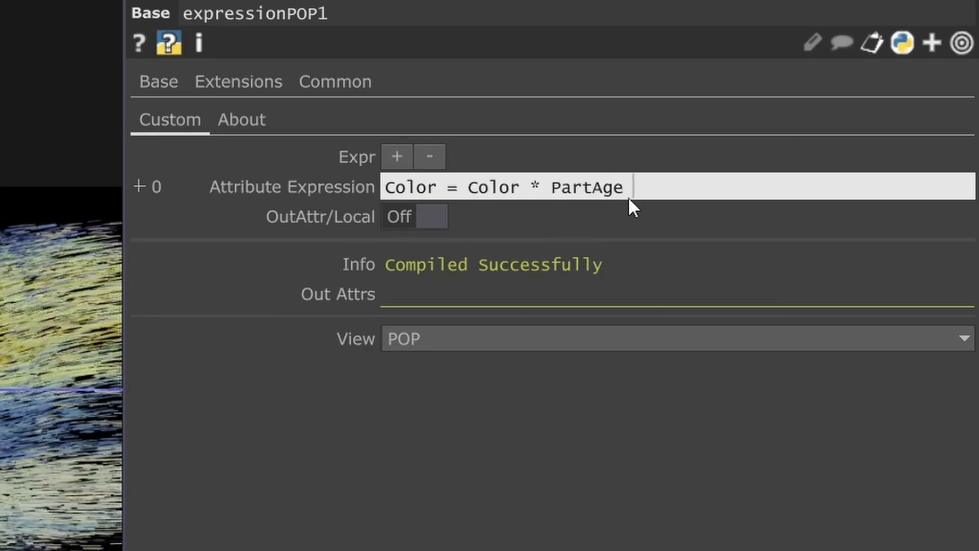
{"action": "type", "text": "/ PartLifeSpan"}
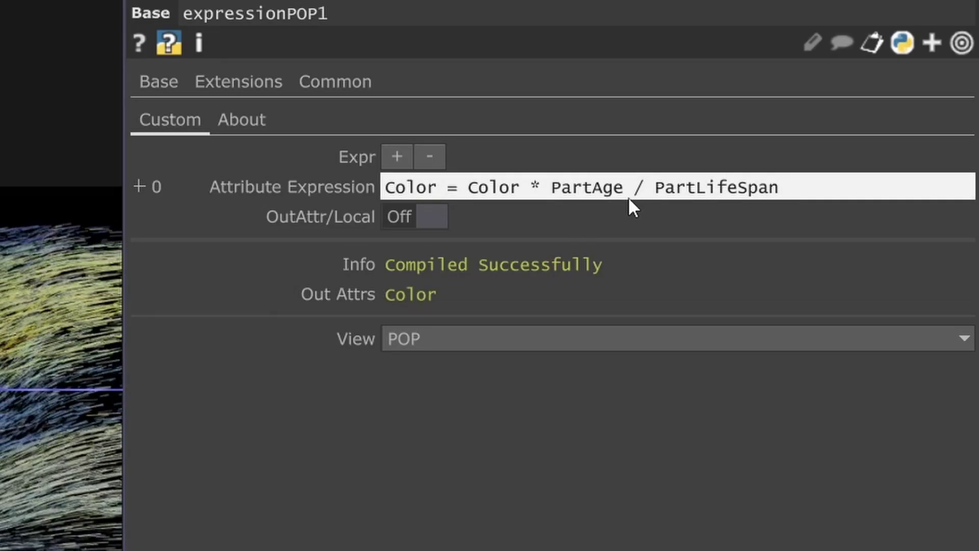
{"action": "key", "text": "Return"}
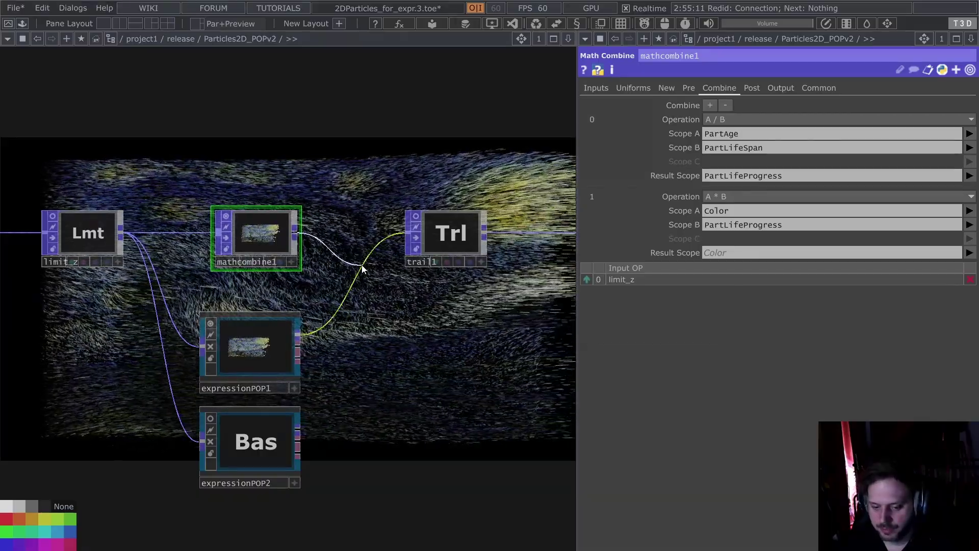
- Wire expressionPOP1's output into trail1 in place of mathcombine1, comparing both nodes' settings
{"action": "left_click_drag", "start_coordinate": [292, 341], "coordinate": [344, 233]}
{"action": "left_click", "coordinate": [292, 327]}
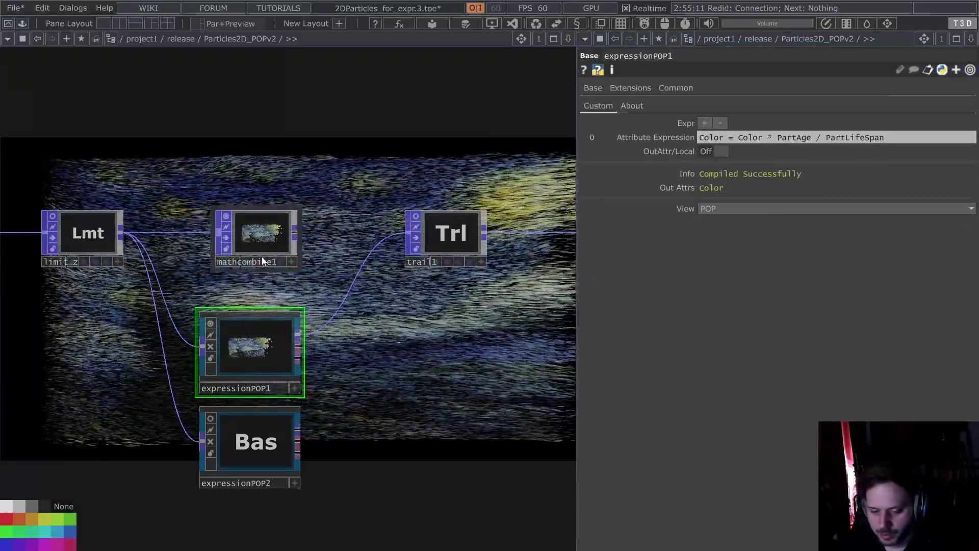
{"action": "left_click", "coordinate": [262, 258]}
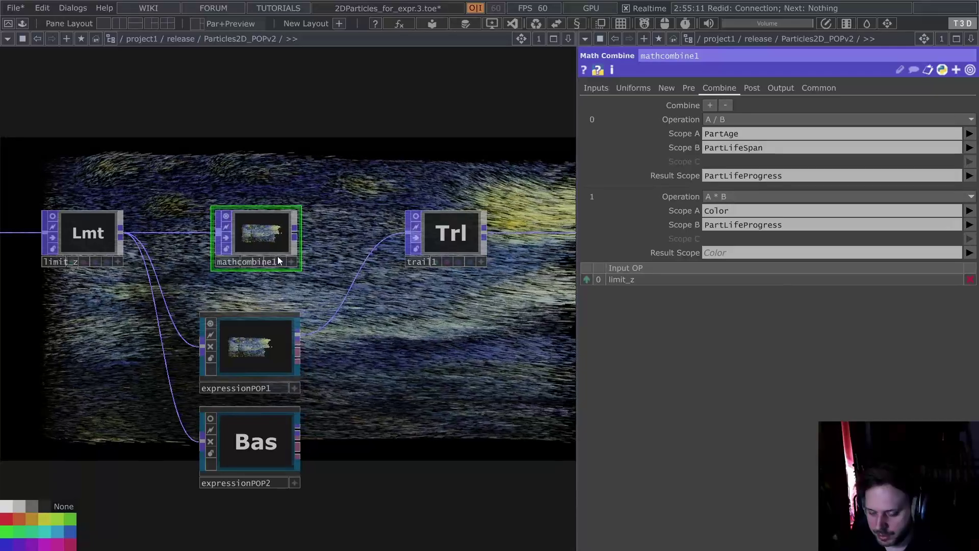
{"action": "left_click", "coordinate": [253, 352]}
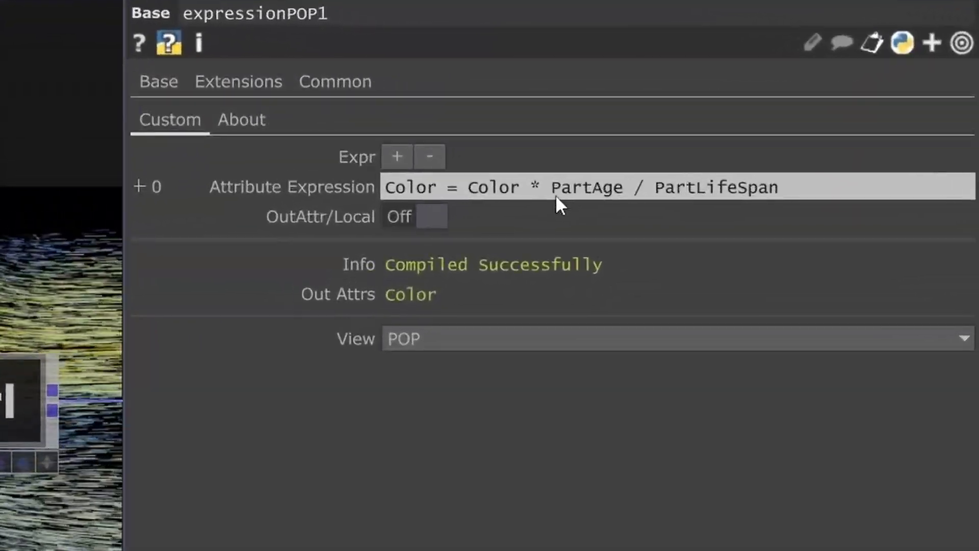
- Edit expressionPOP1's expression to Color * (1-(PartAge / PartLifeSpan))
{"action": "left_click", "coordinate": [556, 197]}
{"action": "type", "text": "(("}
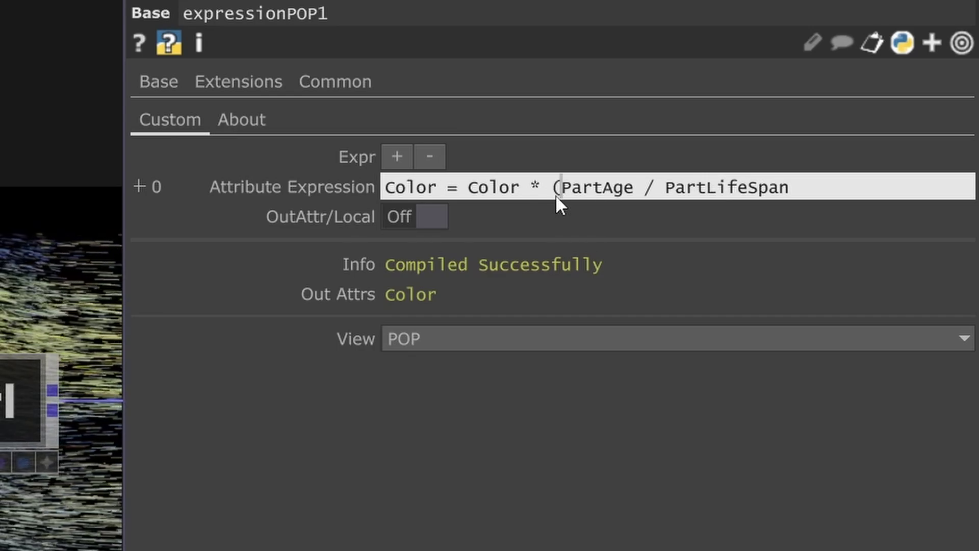
{"action": "left_click", "coordinate": [822, 197]}
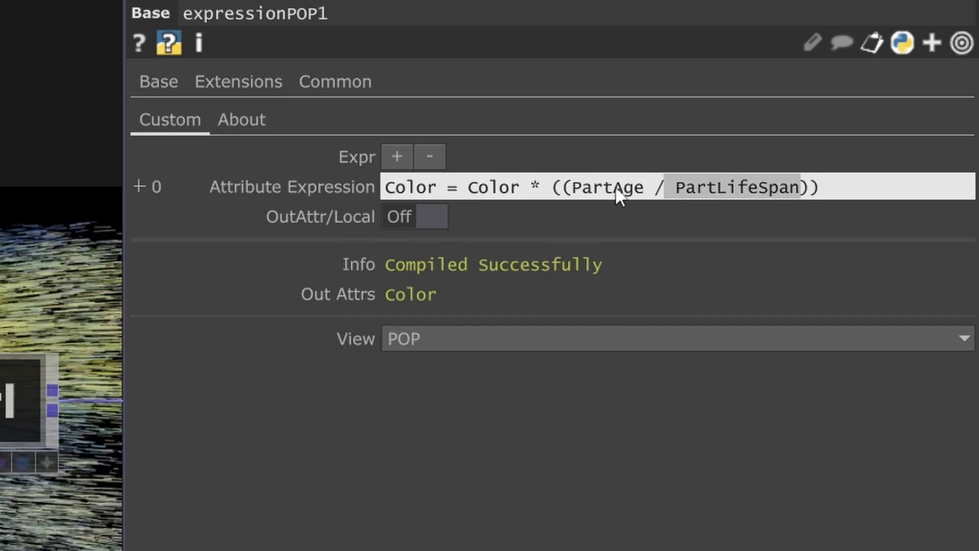
{"action": "left_click", "coordinate": [562, 191]}
{"action": "type", "text": "1-"}
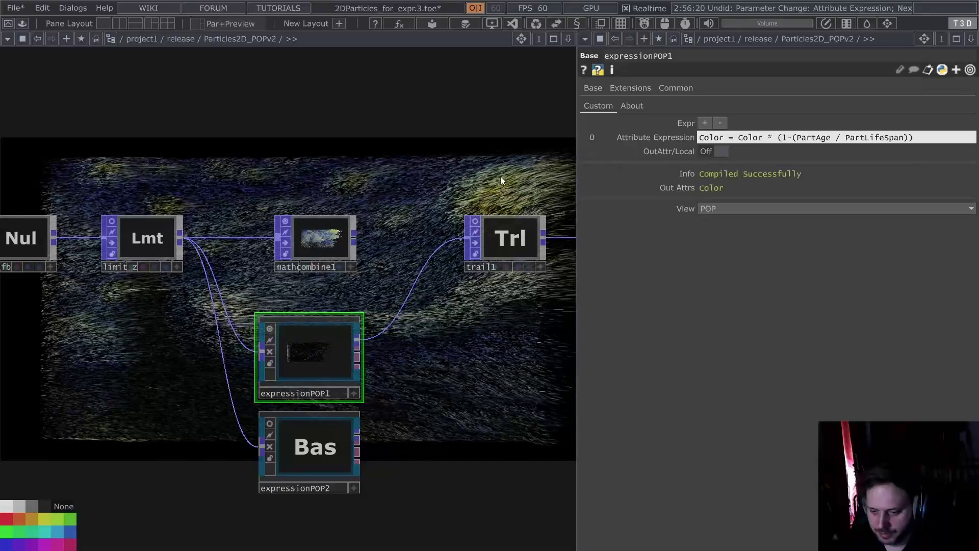
- Give mathcombine1 a third combine step with its operation left at None, then reselect expressionPOP1
{"action": "left_click_drag", "start_coordinate": [497, 179], "coordinate": [429, 250]}
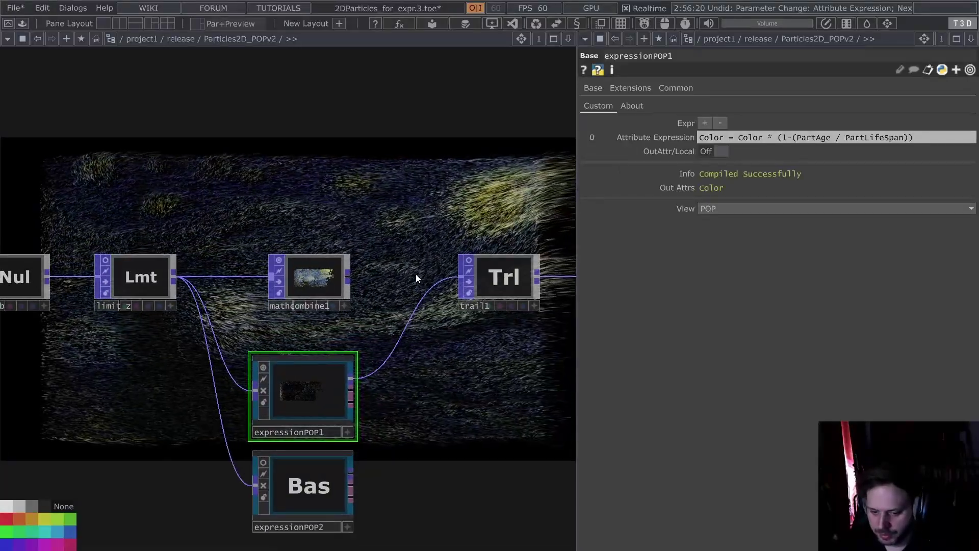
{"action": "left_click", "coordinate": [318, 276]}
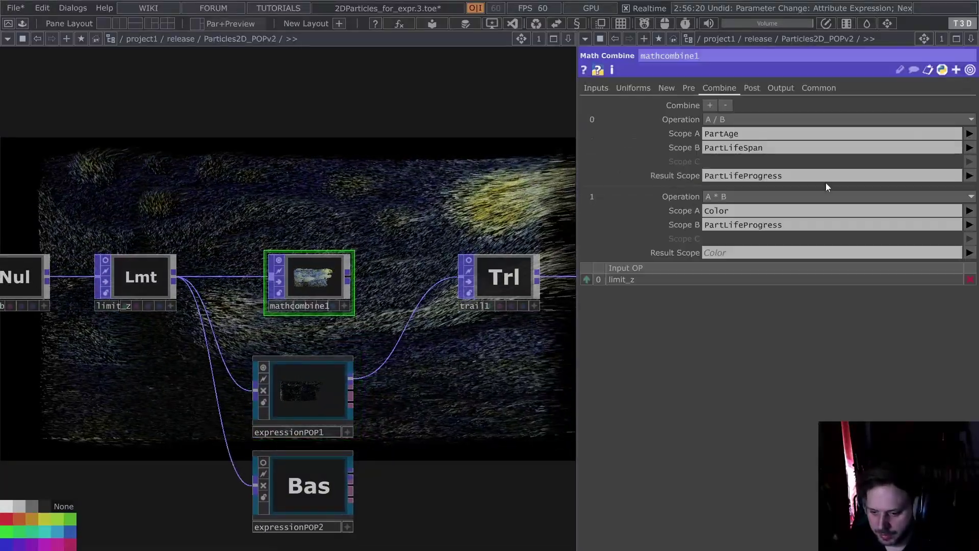
{"action": "left_click", "coordinate": [710, 105]}
{"action": "left_click", "coordinate": [756, 274]}
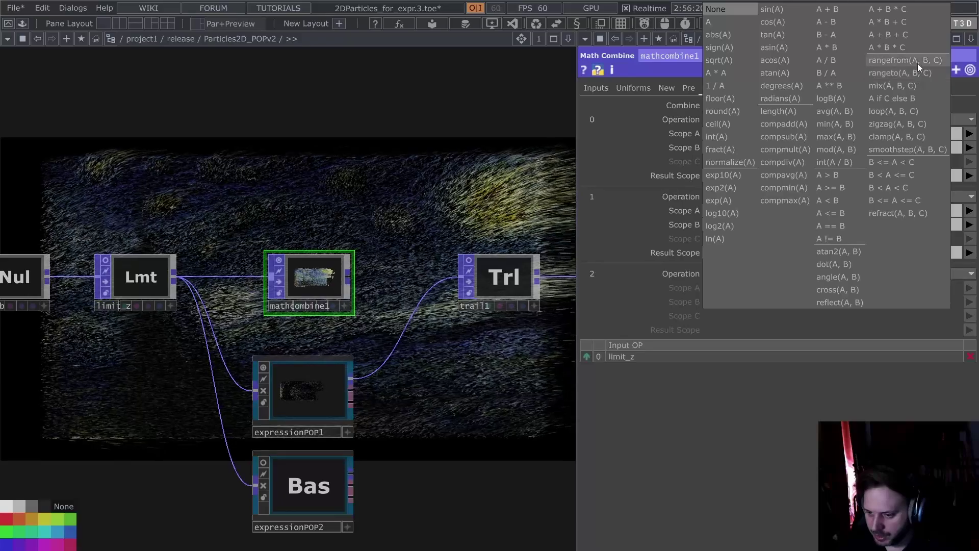
{"action": "left_click", "coordinate": [429, 179]}
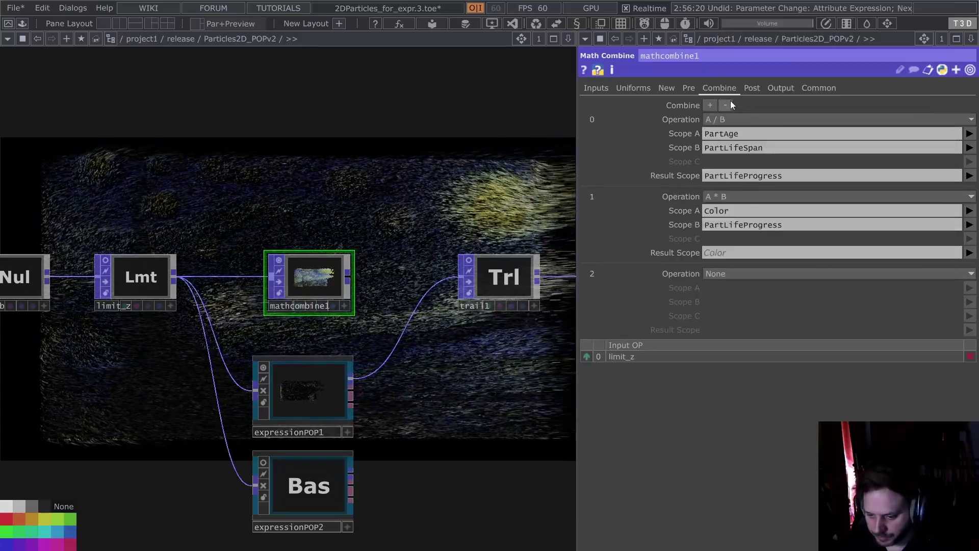
{"action": "left_click", "coordinate": [328, 383]}
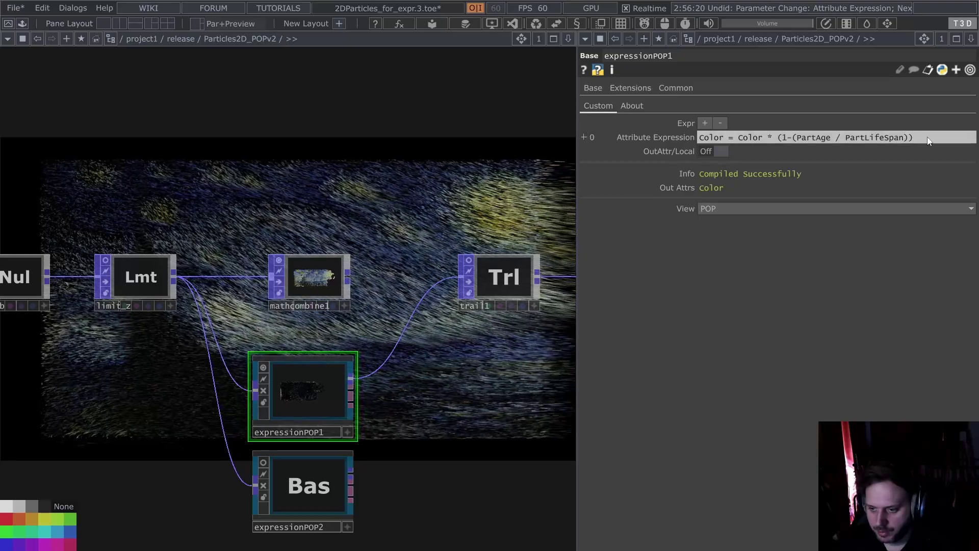
- Switch expressionPOP1's View to Code and zoom in to read the generated GLSL shader
{"action": "left_click", "coordinate": [927, 136]}
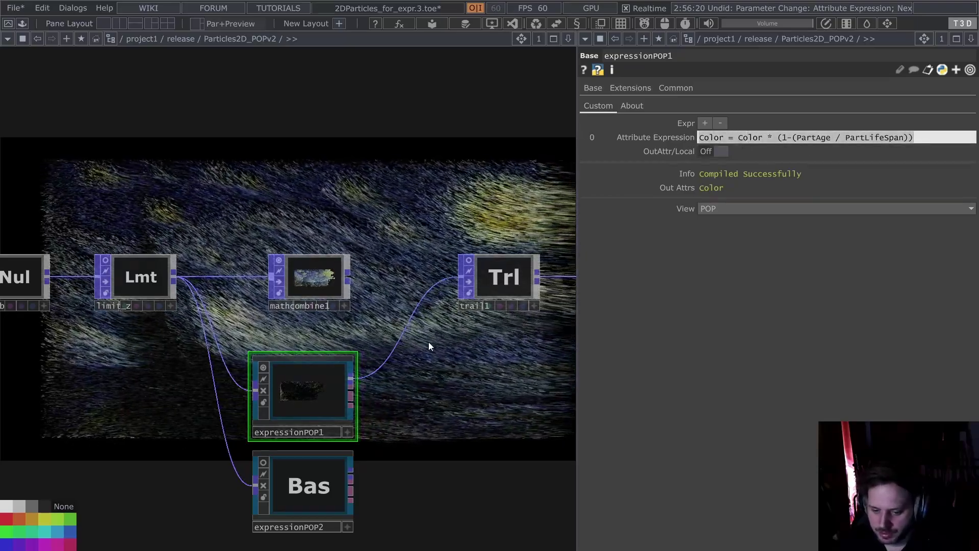
{"action": "left_click_drag", "start_coordinate": [428, 342], "coordinate": [490, 224]}
{"action": "scroll", "coordinate": [497, 258], "scroll_direction": "up", "scroll_amount": 3}
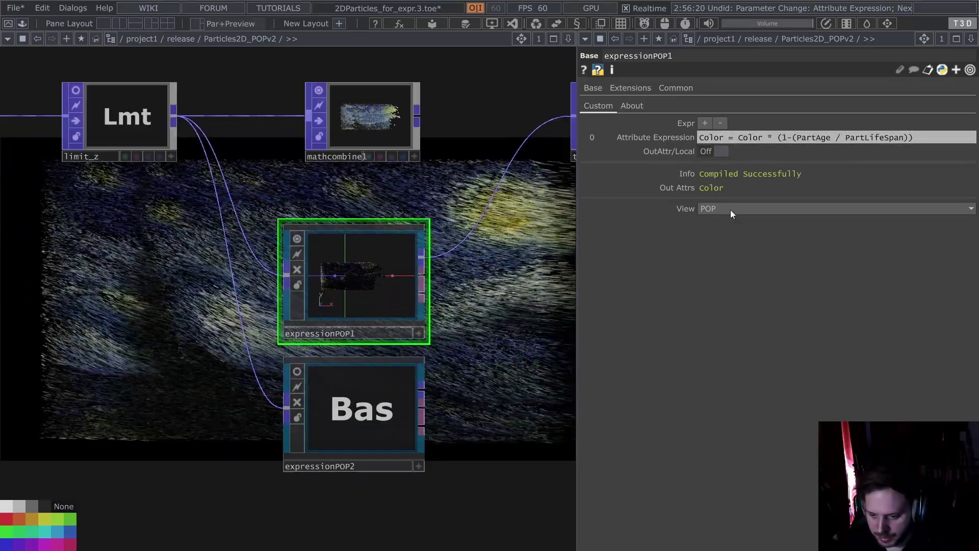
{"action": "left_click", "coordinate": [731, 209]}
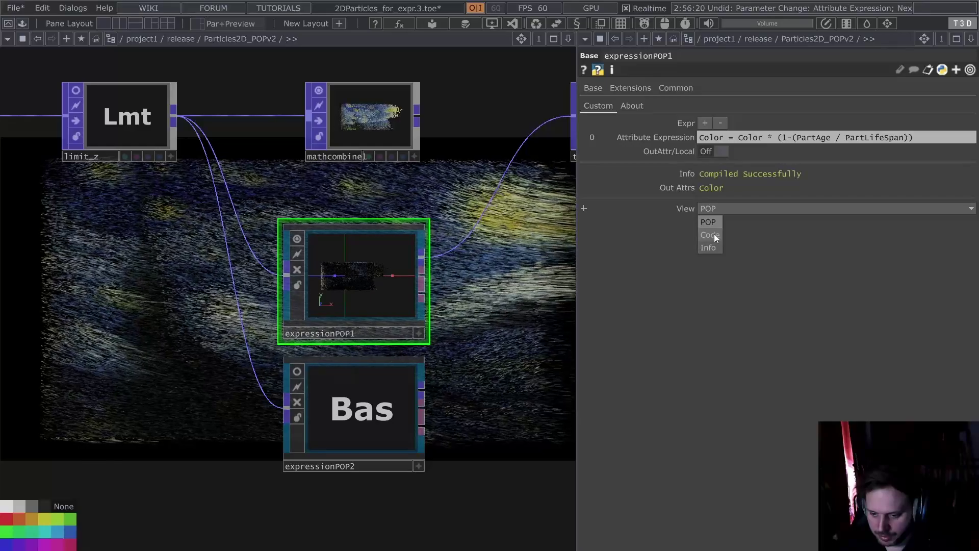
{"action": "left_click", "coordinate": [713, 235]}
{"action": "scroll", "coordinate": [413, 238], "scroll_direction": "up", "scroll_amount": 1}
{"action": "scroll", "coordinate": [332, 285], "scroll_direction": "up", "scroll_amount": 4}
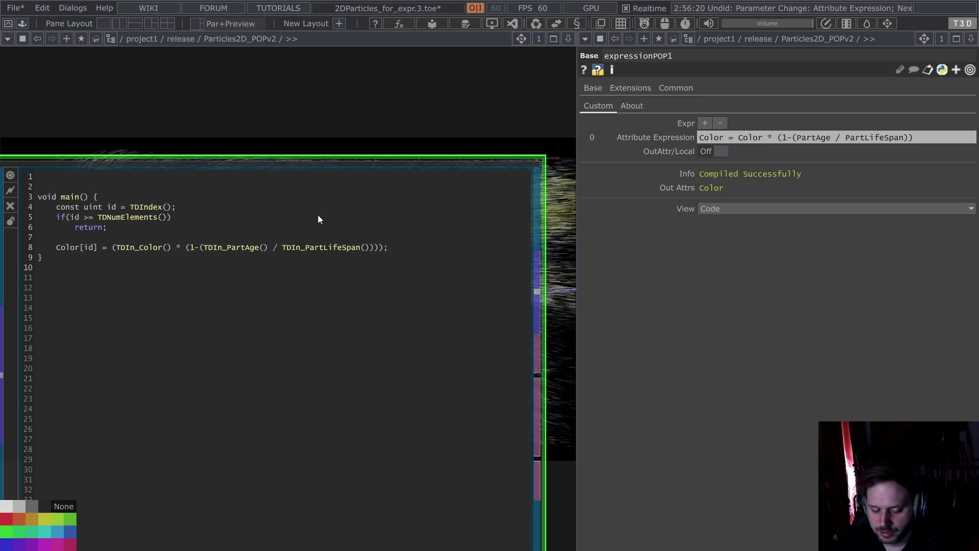
{"action": "scroll", "coordinate": [317, 215], "scroll_direction": "down", "scroll_amount": 3}
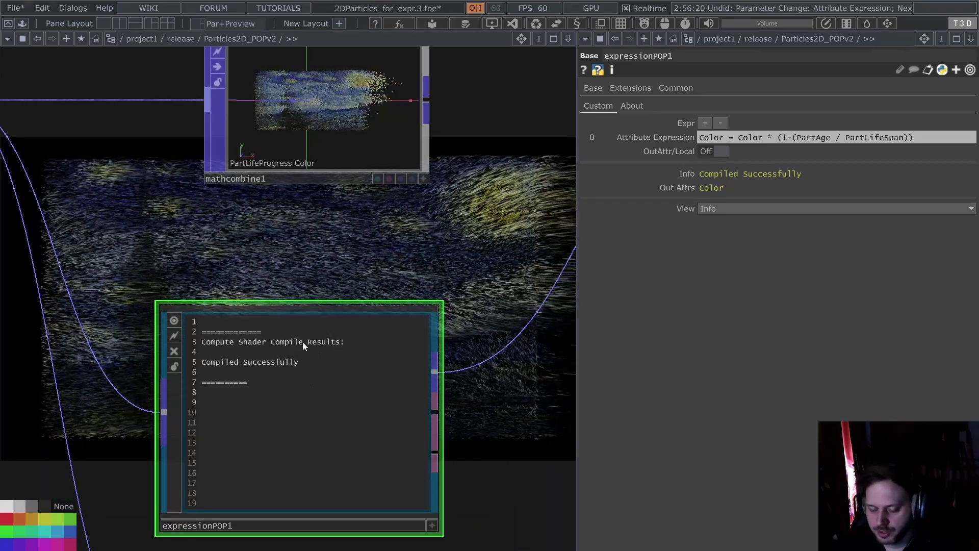
- Set expressionPOP1's View back to Info and put the cursor after 1- in the Color expression
{"action": "left_click", "coordinate": [745, 208]}
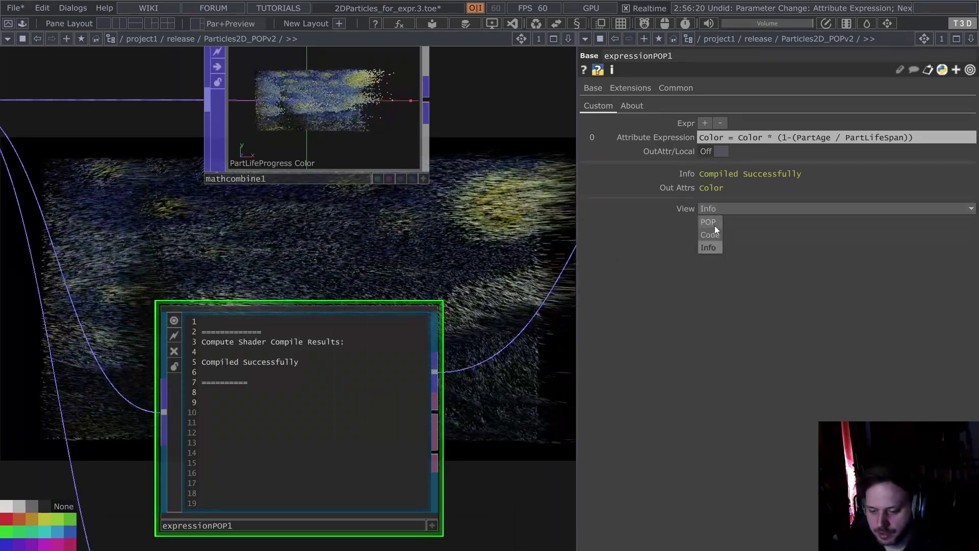
{"action": "left_click", "coordinate": [708, 247]}
{"action": "scroll", "coordinate": [412, 405], "scroll_direction": "down", "scroll_amount": 3}
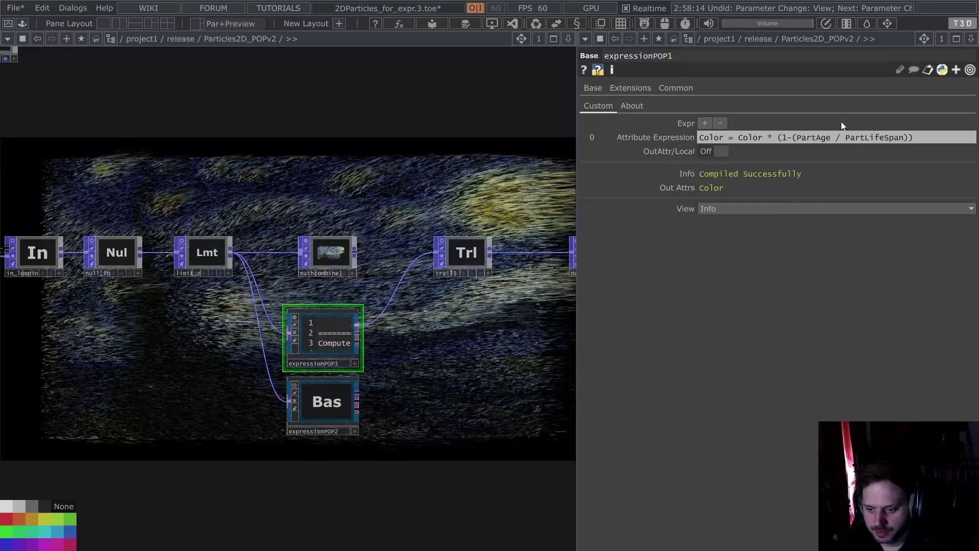
{"action": "left_click", "coordinate": [797, 139]}
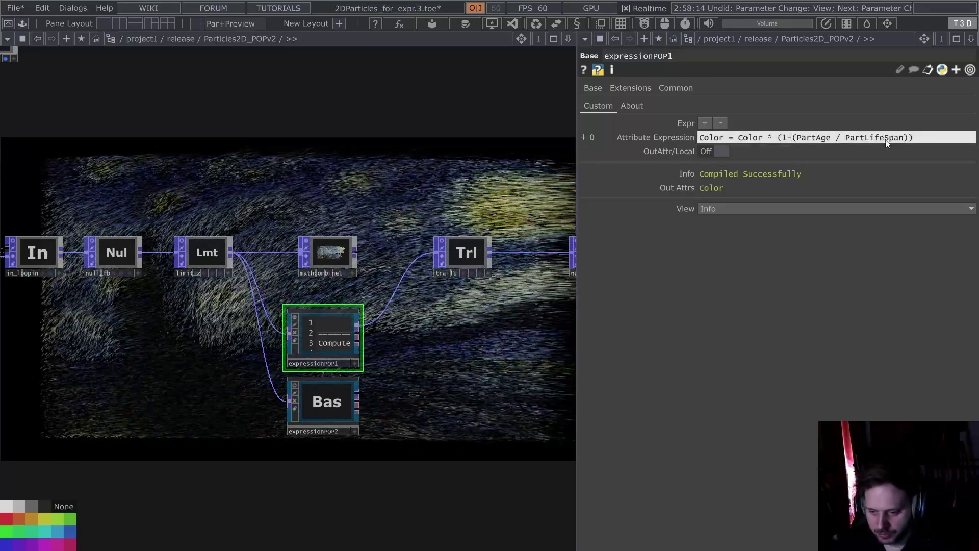
- Wrap PartAge / PartLifeSpan in pow with an exponent of 10 in the Color expression
{"action": "type", "text": "pow"}
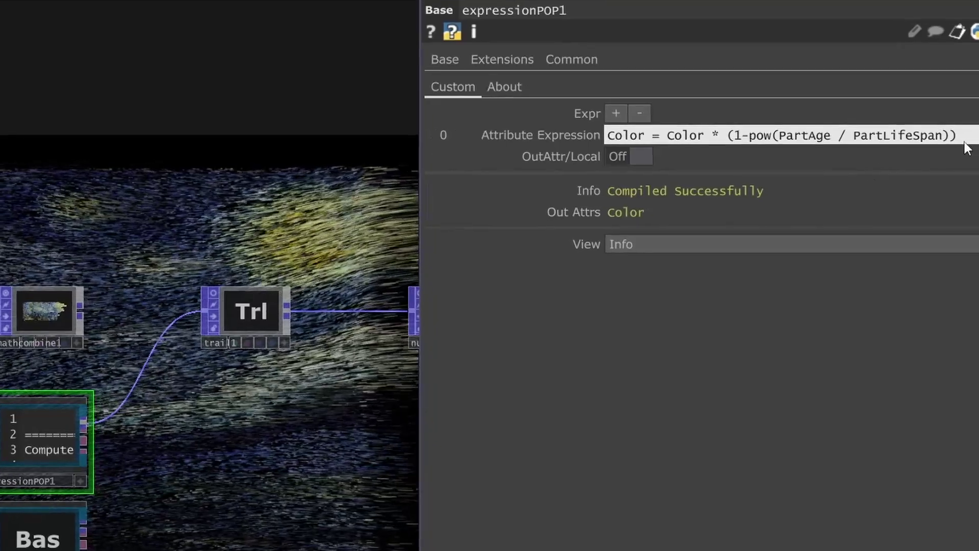
{"action": "left_click", "coordinate": [947, 136]}
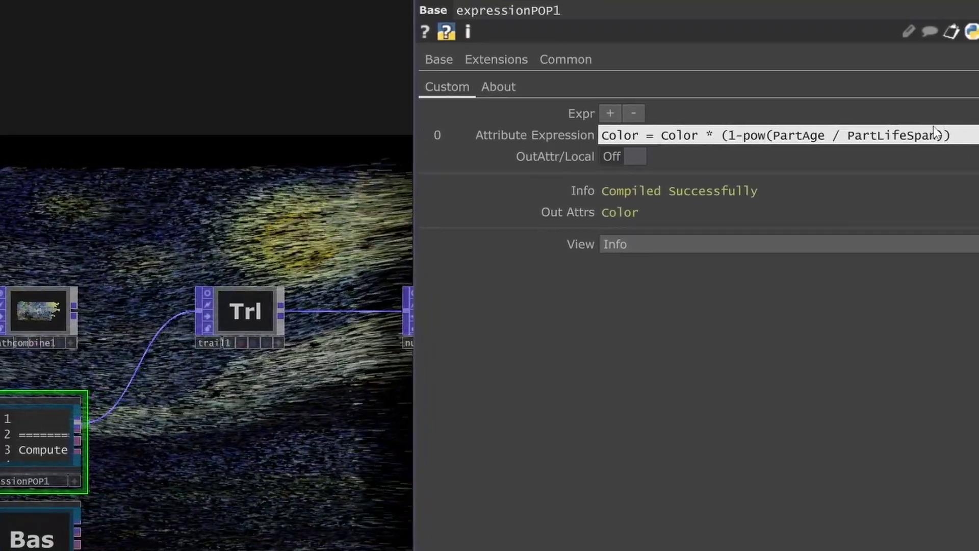
{"action": "left_click", "coordinate": [768, 135]}
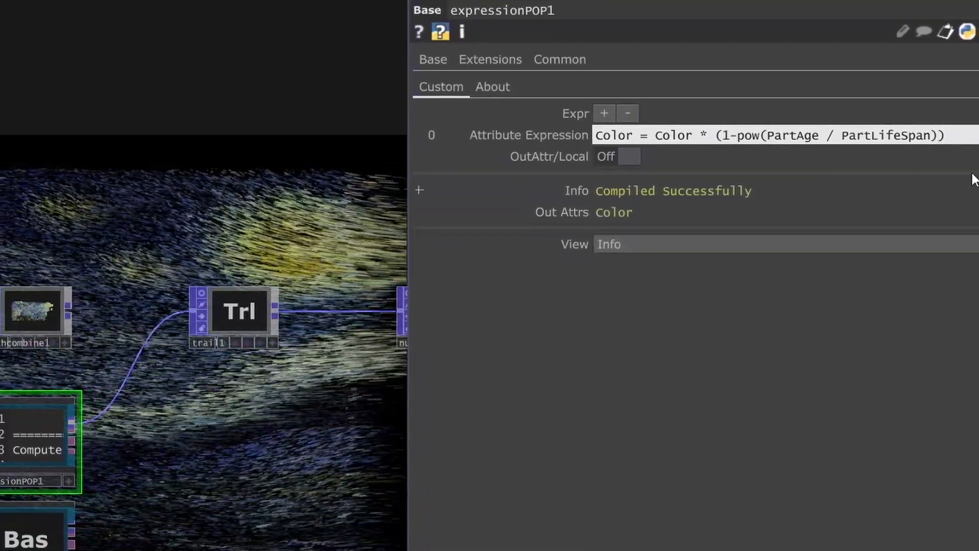
{"action": "type", "text": "("}
{"action": "left_click", "coordinate": [941, 137]}
{"action": "type", "text": ")"}
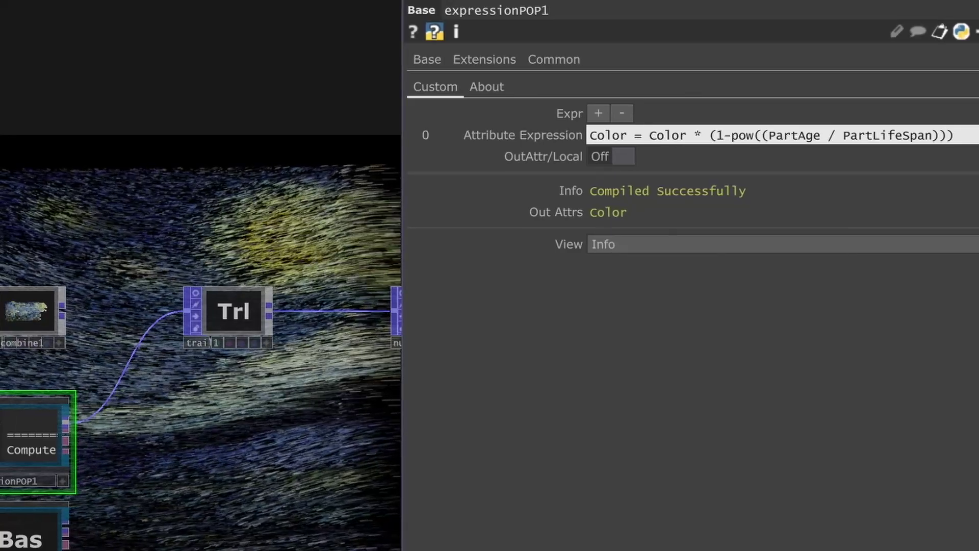
{"action": "left_click", "coordinate": [941, 135]}
{"action": "type", "text": ","}
{"action": "type", "text": "10"}
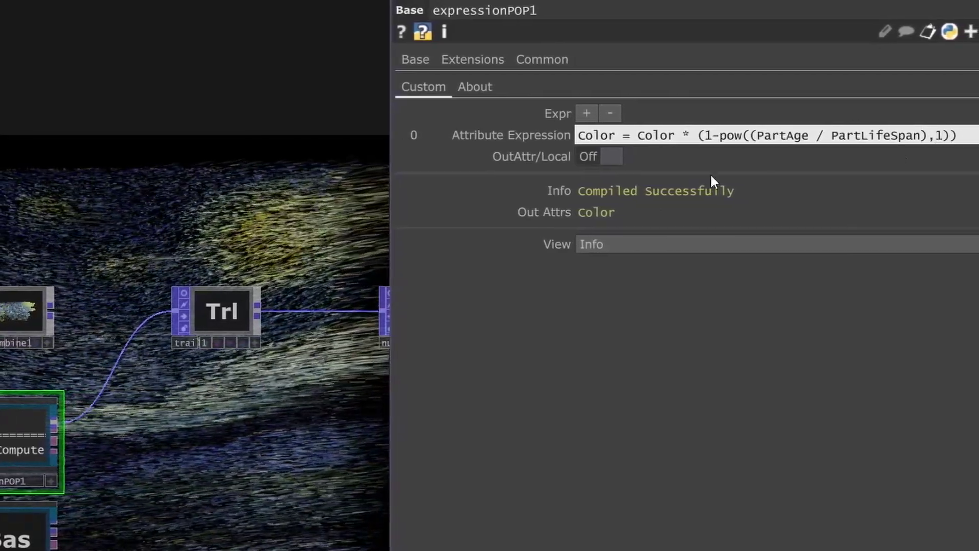
{"action": "key", "text": "Return"}
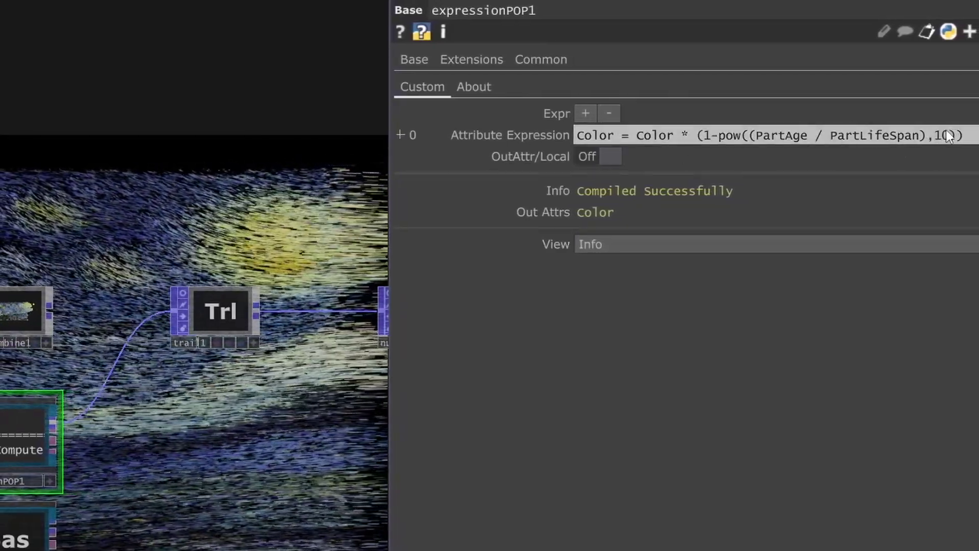
- Change the pow exponent to 0.5 and delete the 1- before pow
{"action": "double_click", "coordinate": [942, 135]}
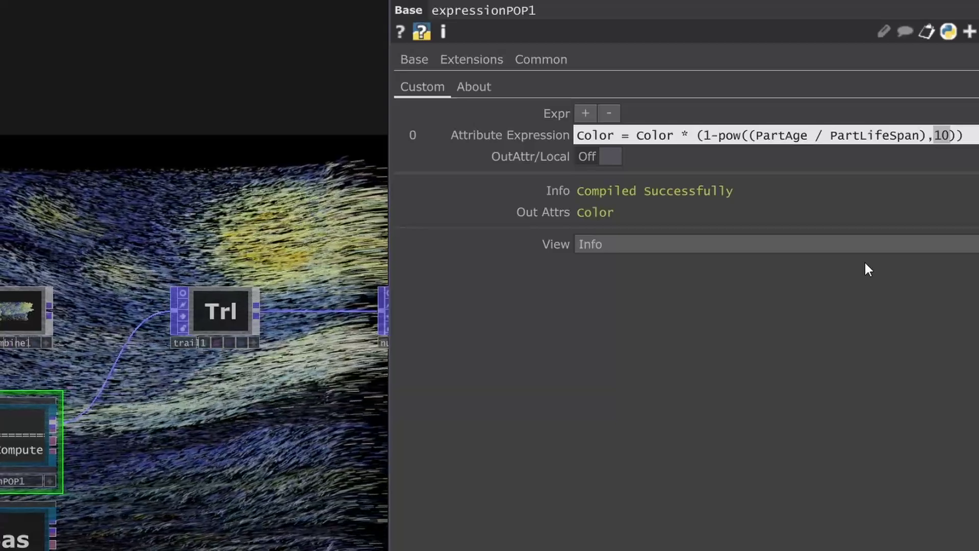
{"action": "type", "text": "0.5"}
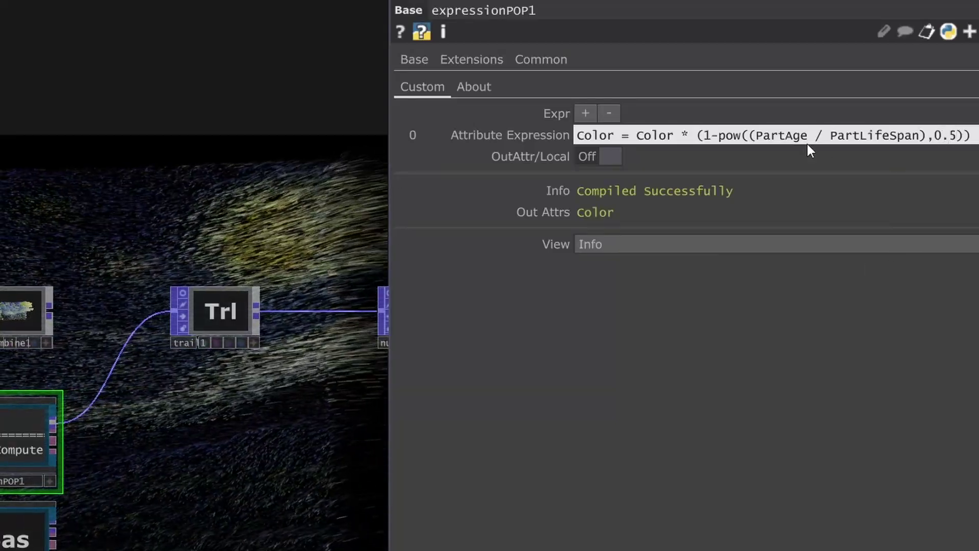
{"action": "left_click", "coordinate": [717, 135]}
{"action": "key", "text": "BackSpace"}
{"action": "key", "text": "BackSpace"}
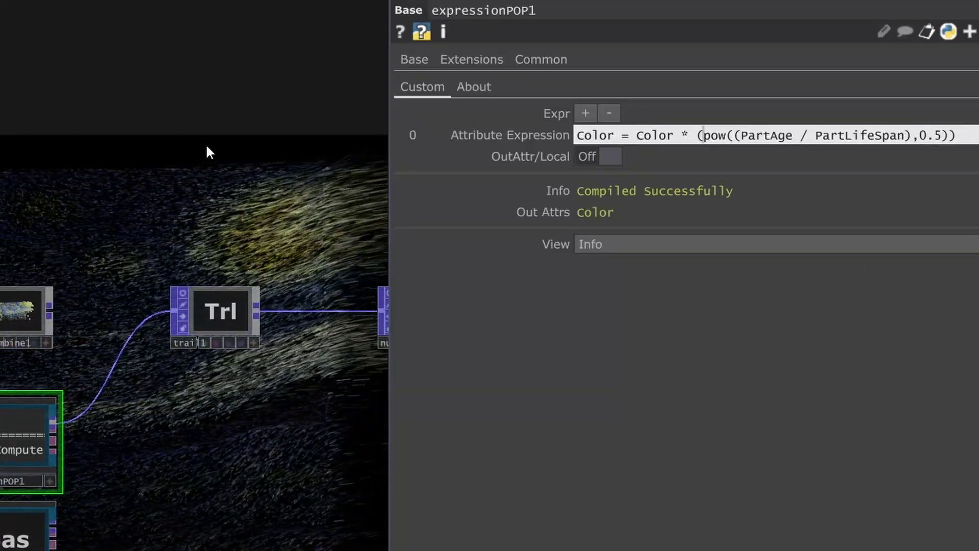
{"action": "key", "text": "Return"}
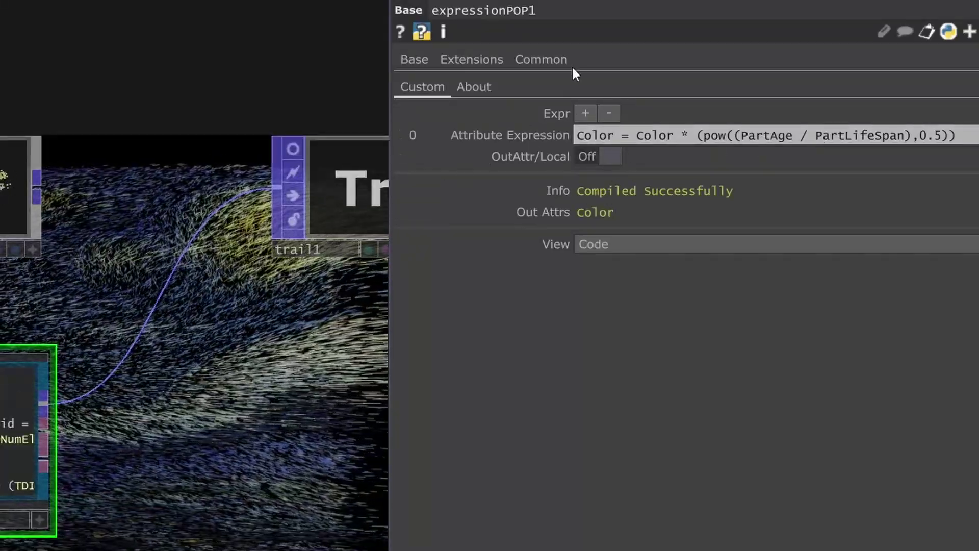
- Add an expression slot, move the Color expression to the second slot, and make the first slot a local variable
{"action": "left_click", "coordinate": [588, 115]}
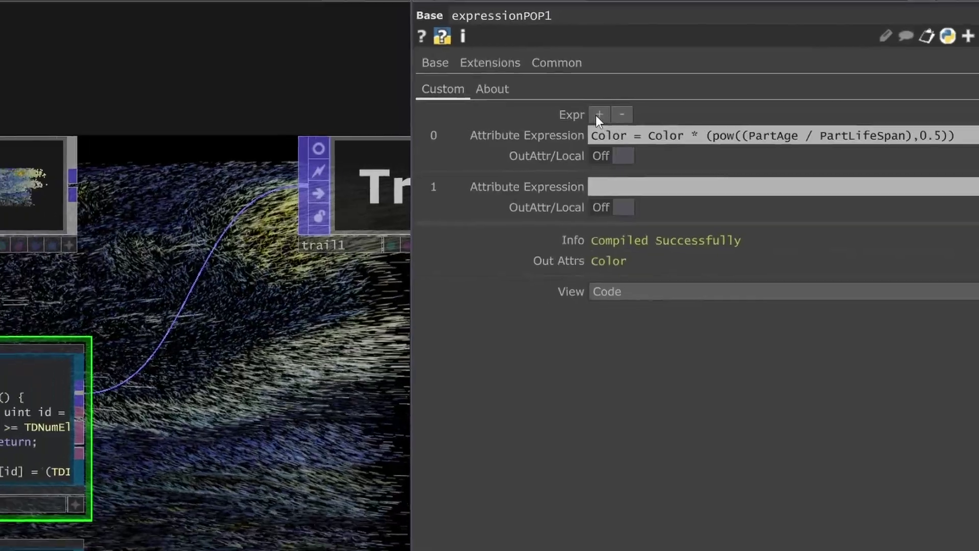
{"action": "scroll", "coordinate": [294, 336], "scroll_direction": "up", "scroll_amount": 3}
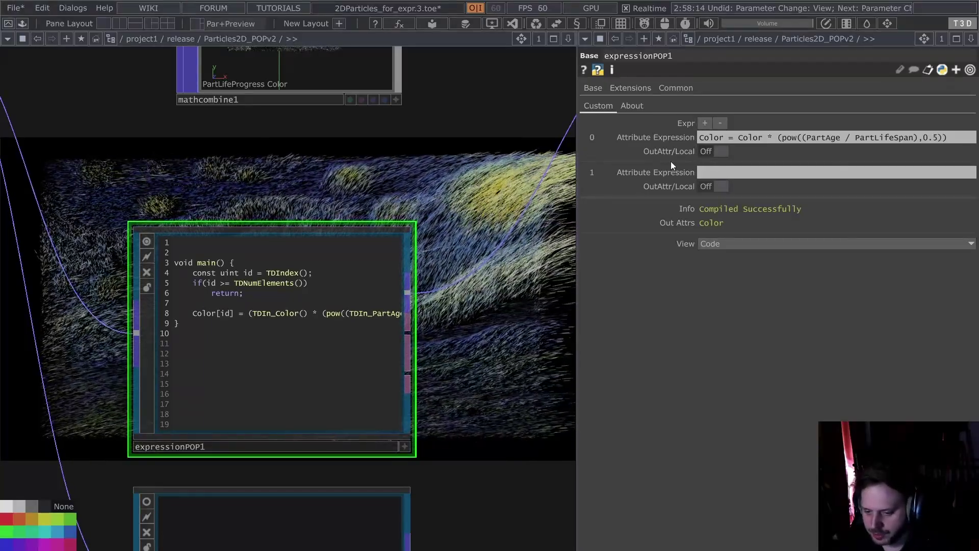
{"action": "double_click", "coordinate": [720, 138]}
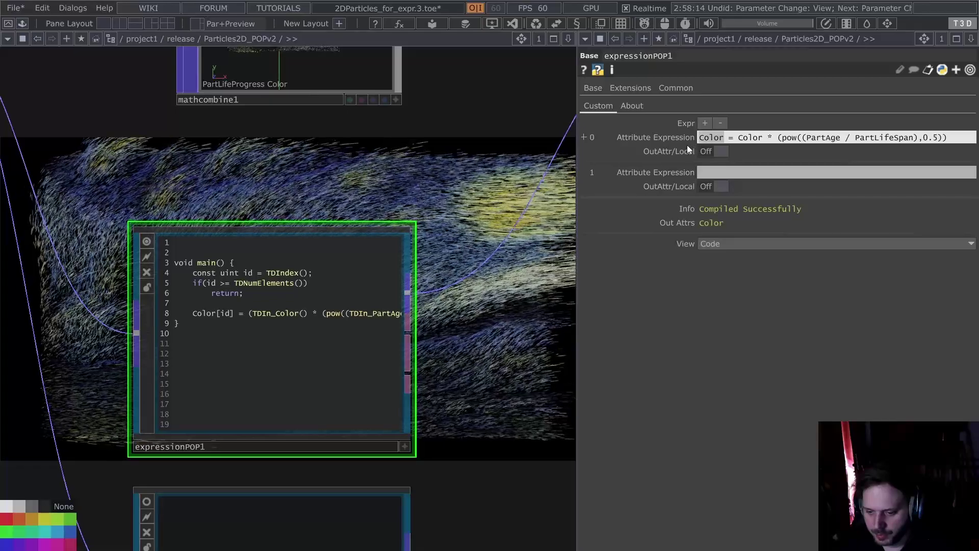
{"action": "key", "text": "Escape"}
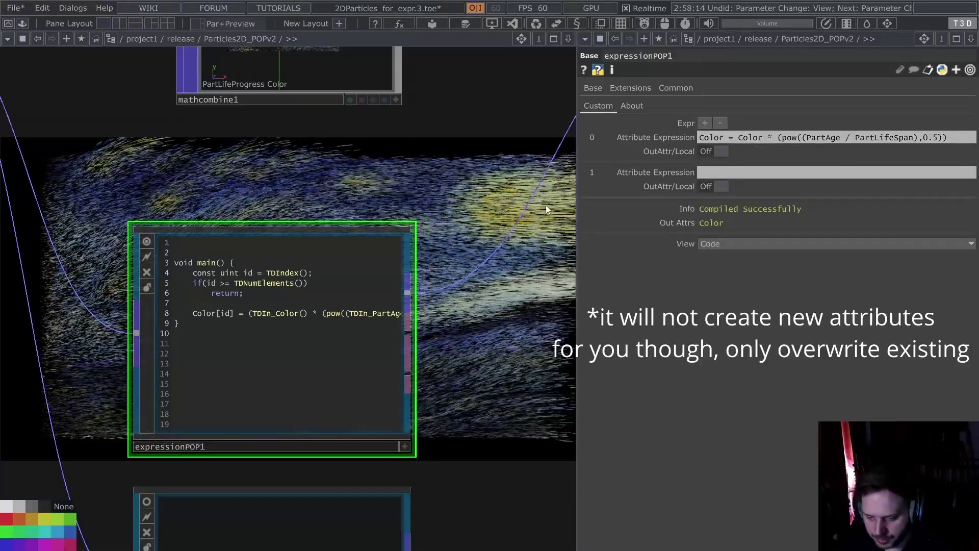
{"action": "left_click_drag", "start_coordinate": [684, 179], "coordinate": [663, 142]}
{"action": "left_click", "coordinate": [664, 145]}
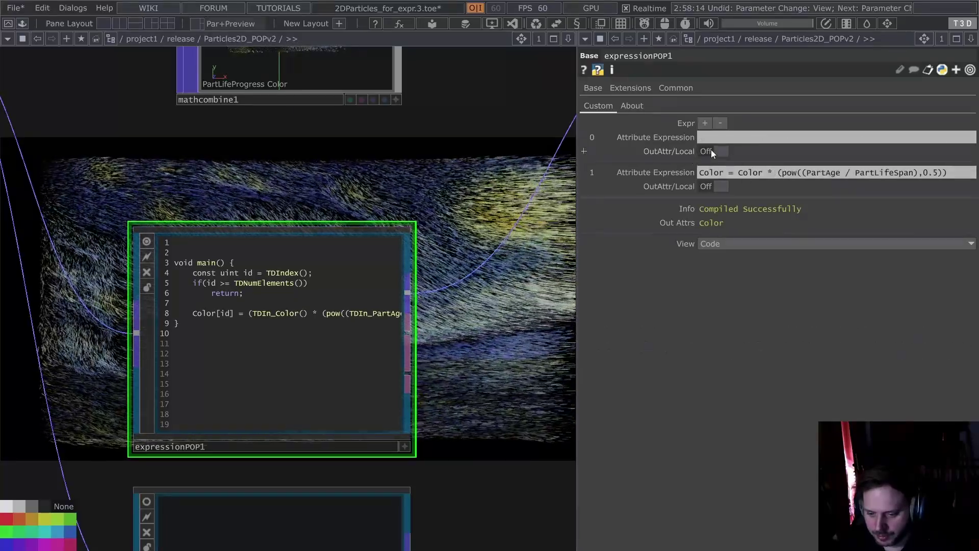
{"action": "left_click", "coordinate": [711, 149]}
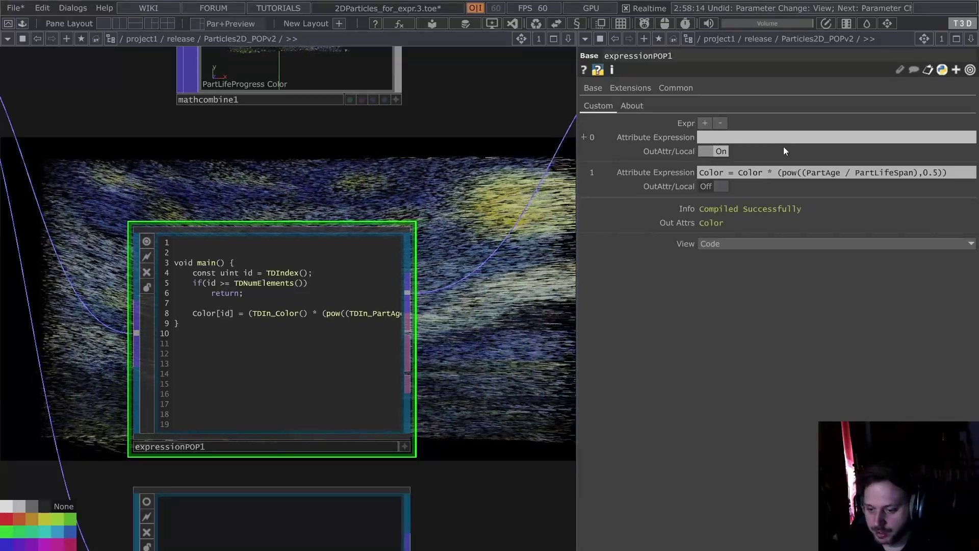
{"action": "left_click", "coordinate": [722, 140]}
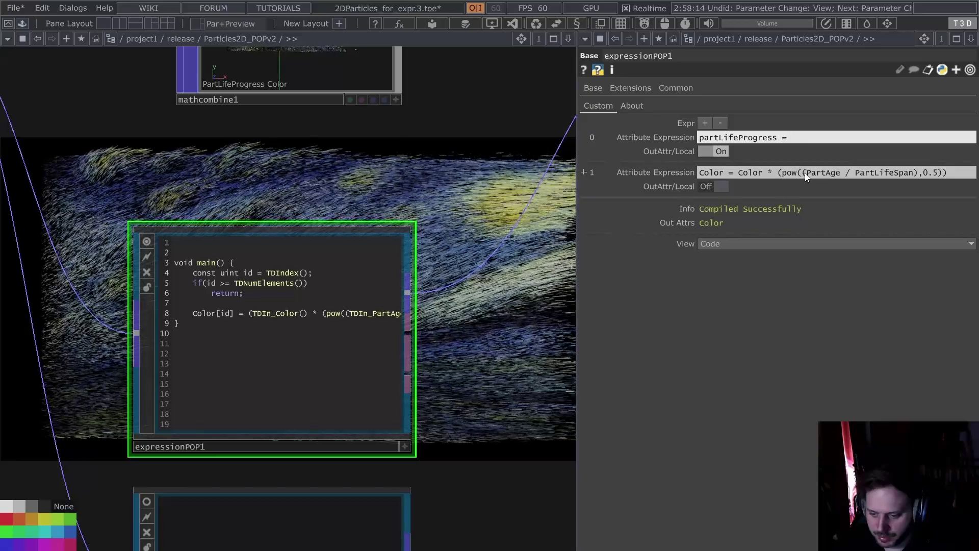
- Complete the first expression as float partLifeProgress = PartAge / PartLifeSpan
{"action": "left_click", "coordinate": [837, 175]}
{"action": "left_click", "coordinate": [839, 142]}
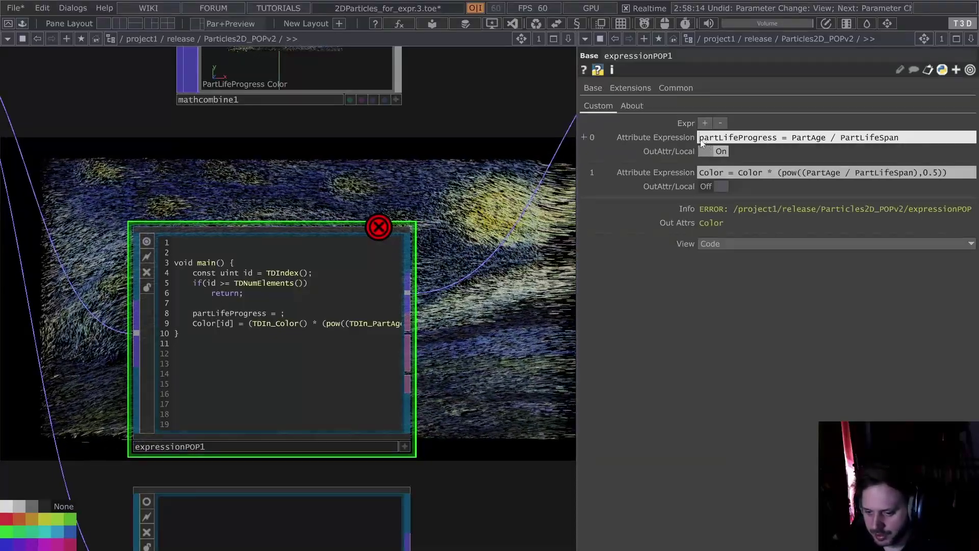
{"action": "type", "text": "float"}
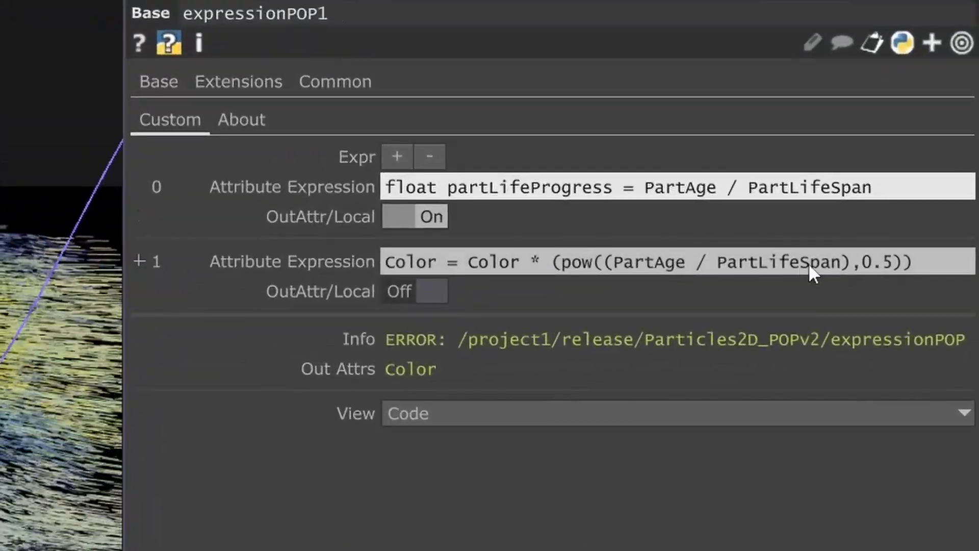
- Replace PartAge / PartLifeSpan in the Color expression's pow with partLifeProgress
{"action": "left_click_drag", "start_coordinate": [840, 264], "coordinate": [607, 265]}
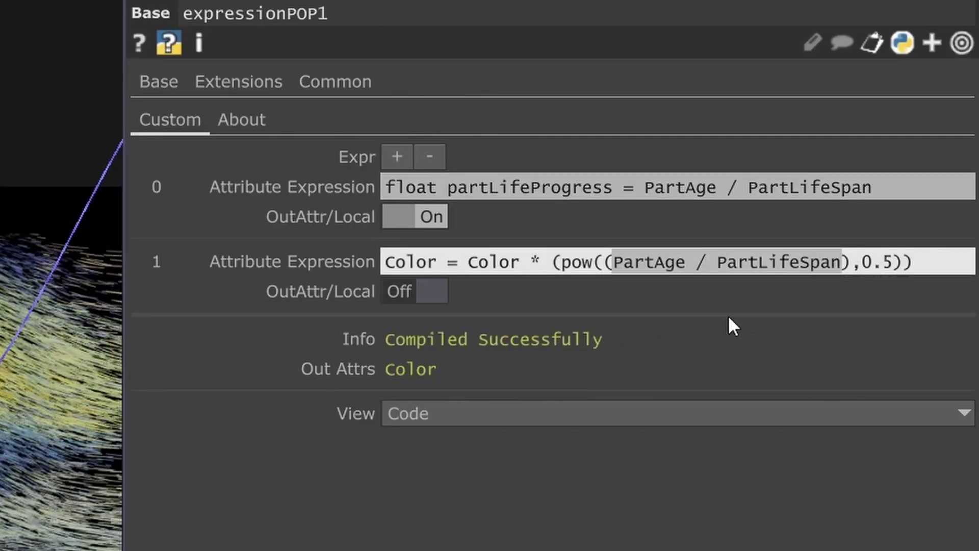
{"action": "type", "text": "partLifeProg"}
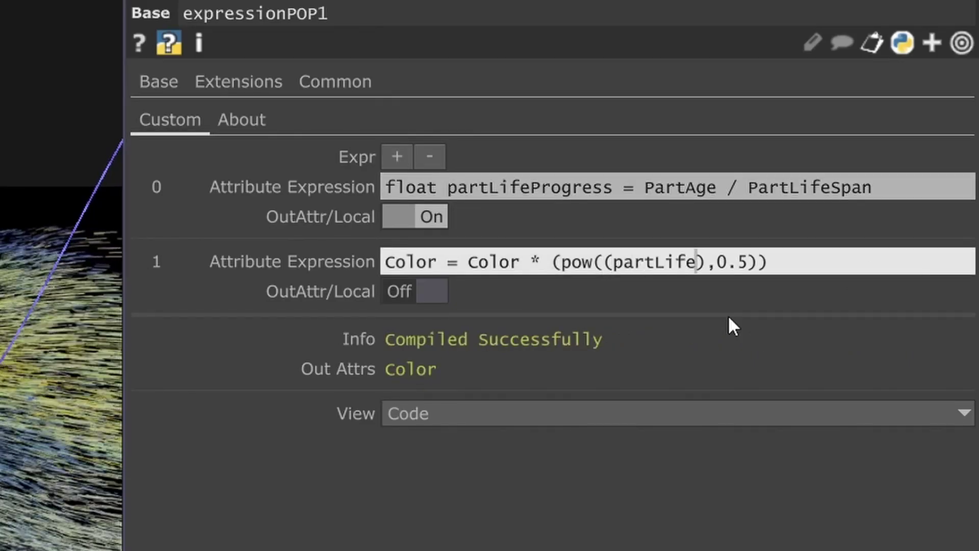
{"action": "type", "text": "ress"}
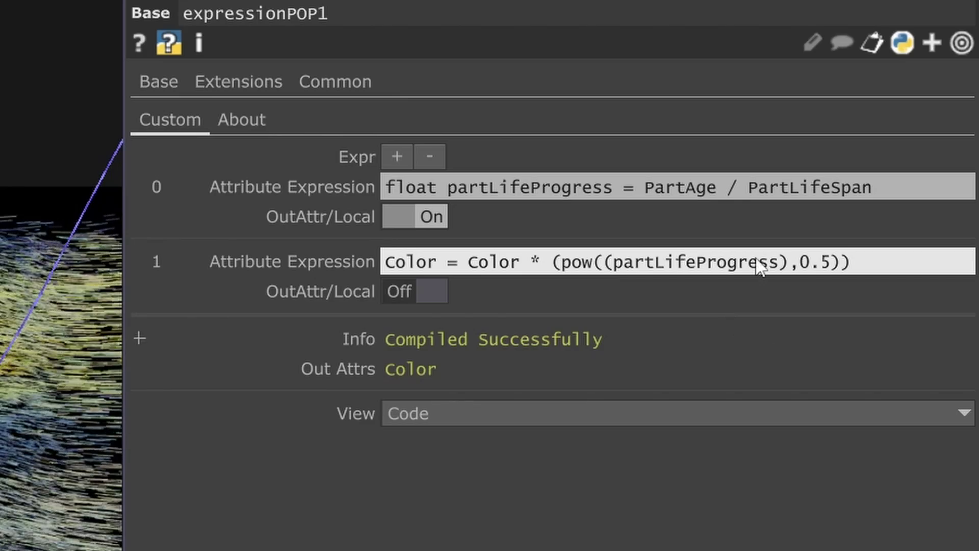
{"action": "left_click", "coordinate": [790, 266]}
{"action": "key", "text": "BackSpace"}
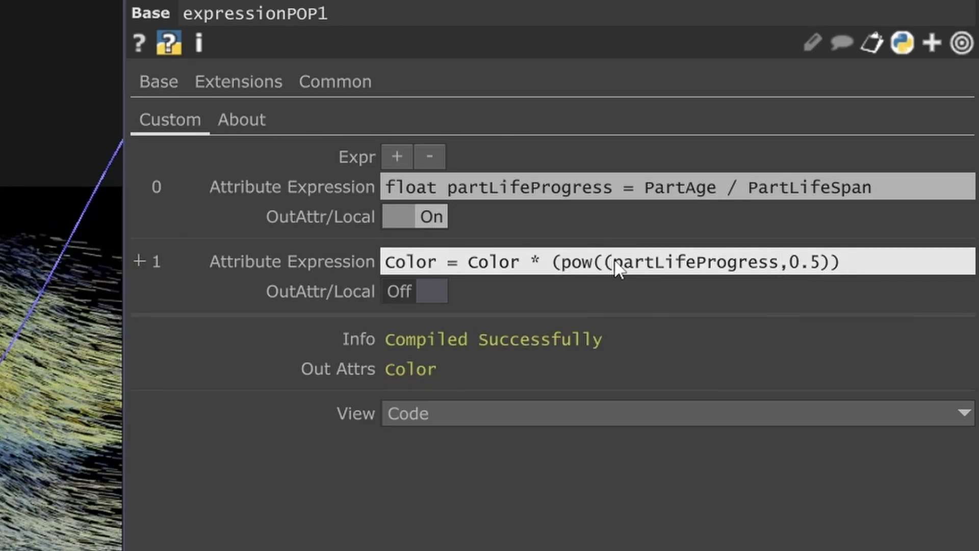
{"action": "key", "text": "Return"}
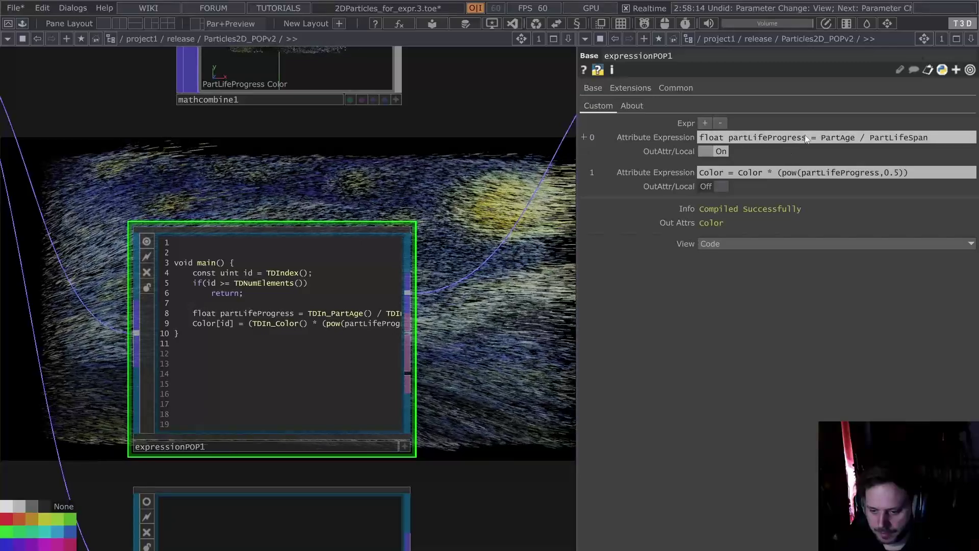
- Redefine partLifeProgress as 1-(PartAge / PartLifeSpan)
{"action": "type", "text": "("}
{"action": "key", "text": "End"}
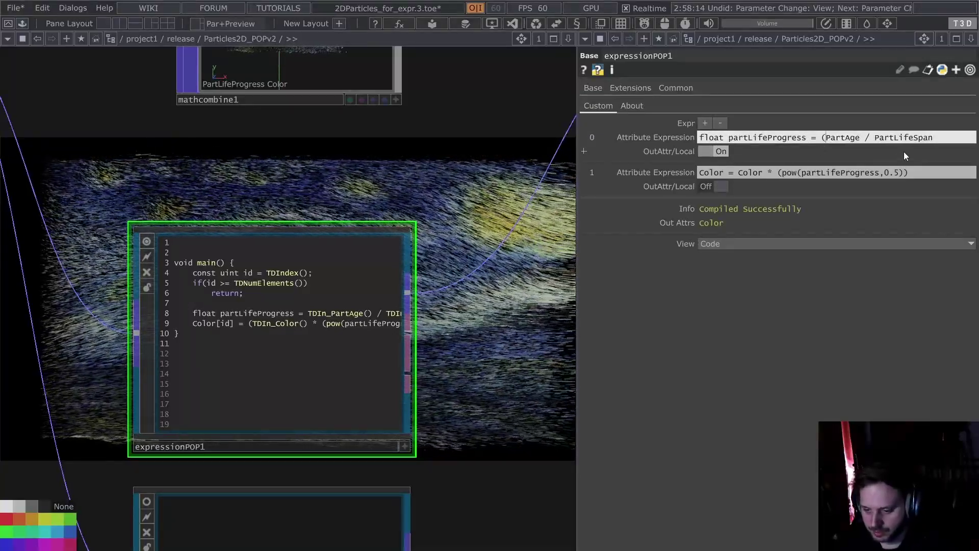
{"action": "type", "text": ")"}
{"action": "left_click", "coordinate": [823, 138]}
{"action": "type", "text": "1-"}
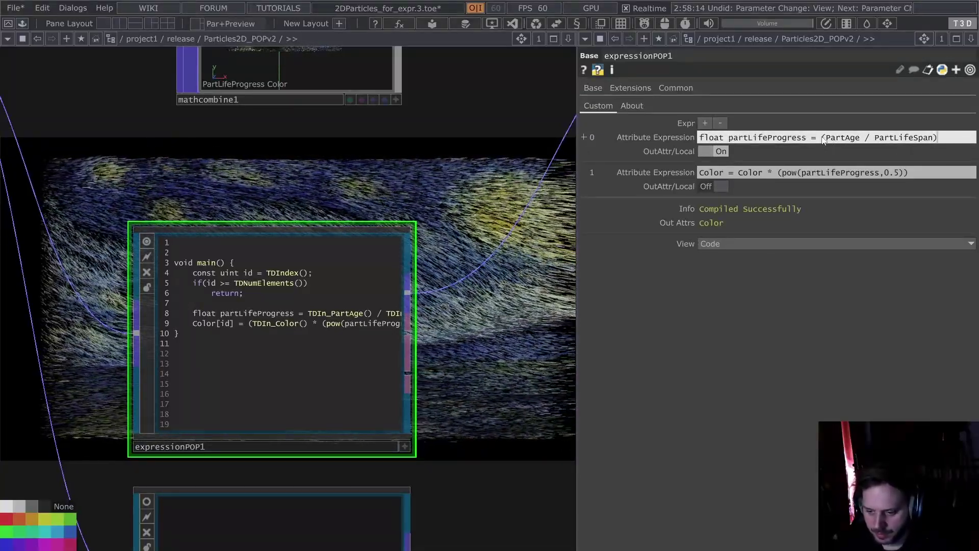
{"action": "key", "text": "Return"}
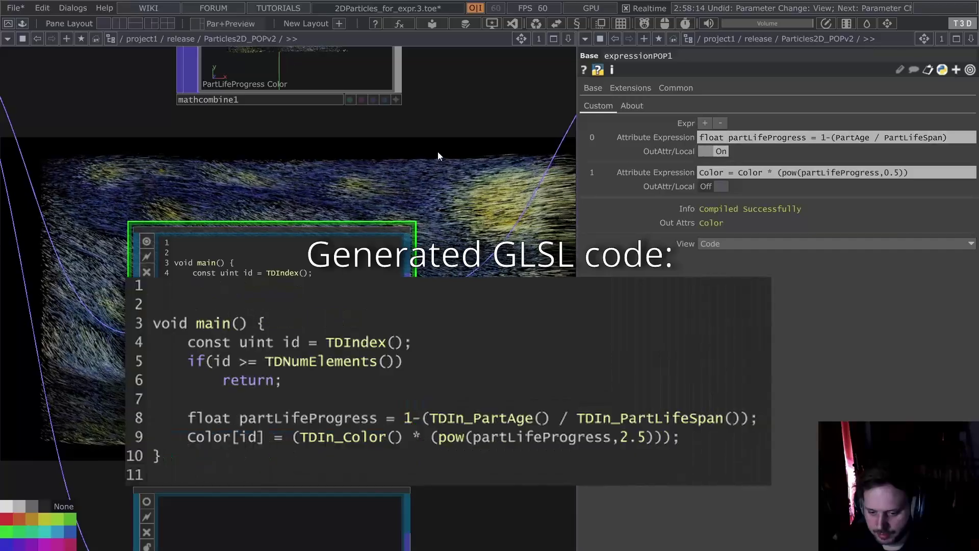
- Change the Color expression's pow exponent from 0.5 to 2.5
{"action": "left_click", "coordinate": [884, 173]}
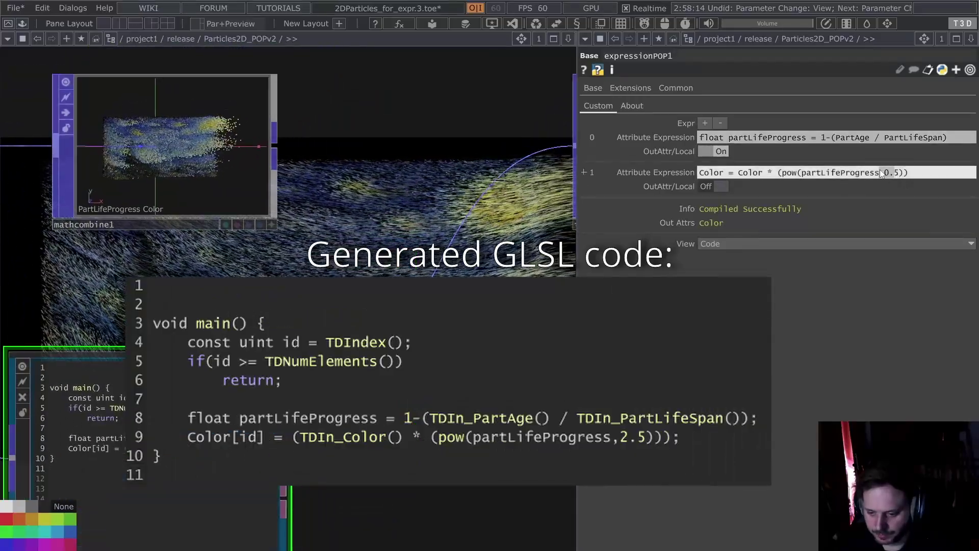
{"action": "left_click", "coordinate": [443, 227]}
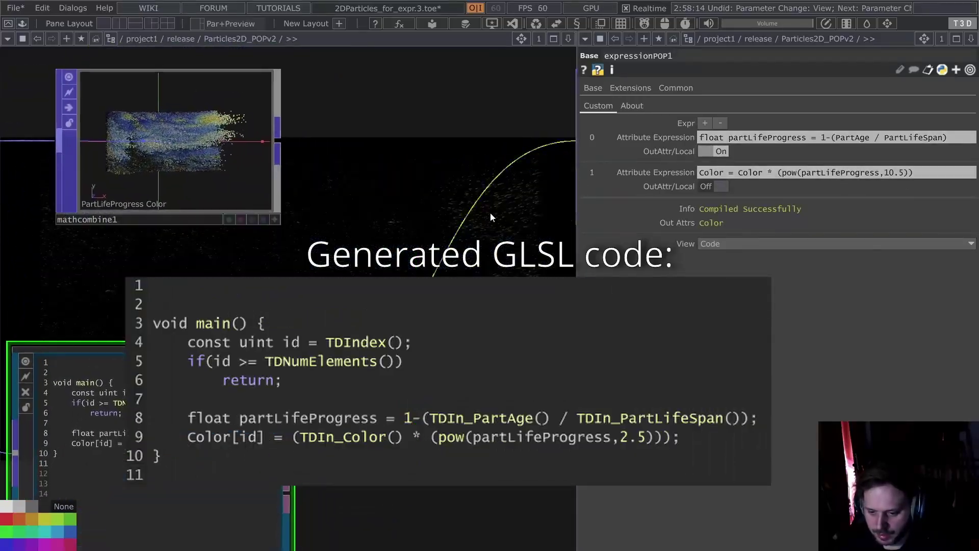
{"action": "left_click", "coordinate": [884, 173]}
{"action": "key", "text": "Delete"}
{"action": "type", "text": "2"}
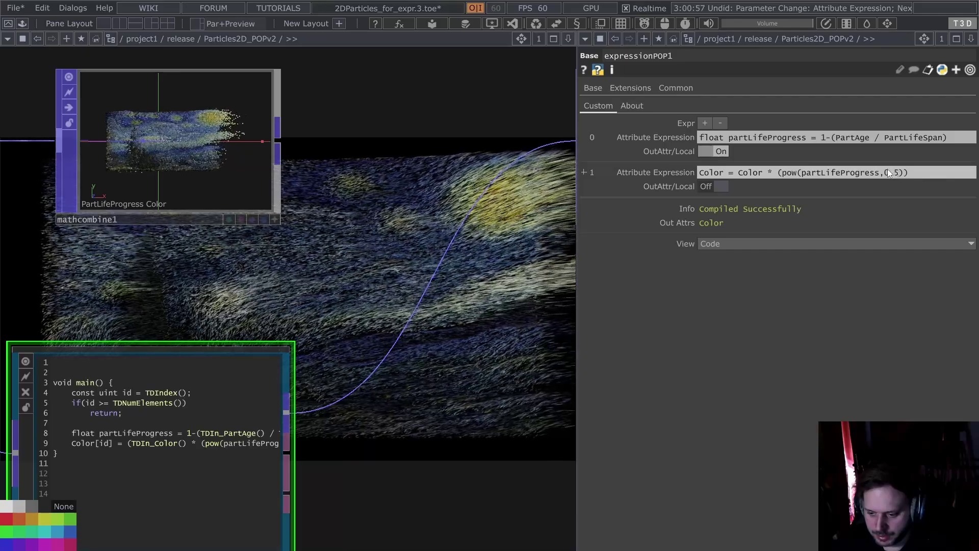
{"action": "left_click", "coordinate": [445, 216]}
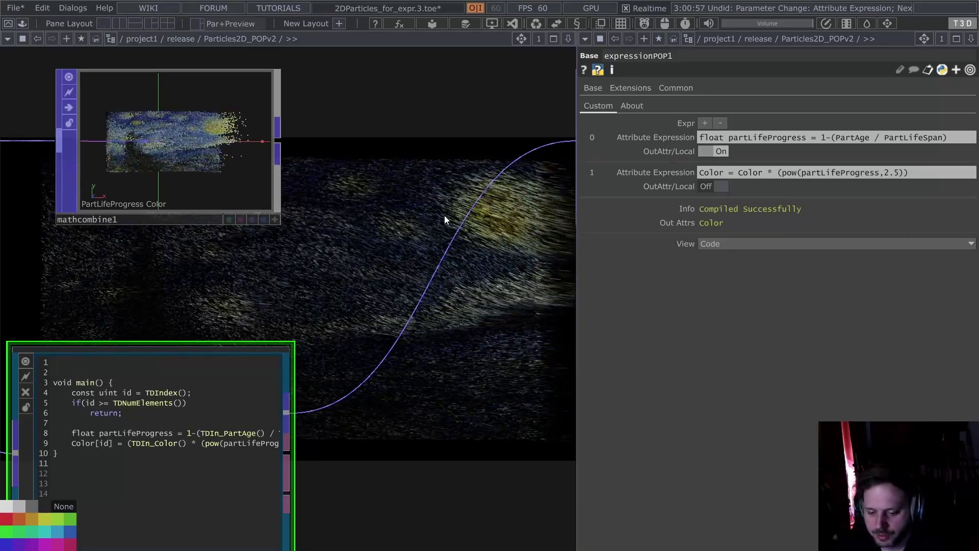
{"action": "scroll", "coordinate": [492, 161], "scroll_direction": "down", "scroll_amount": 5}
- Home the network on expressionPOP1 so its generated GLSL code is fully visible
{"action": "key", "text": "shift+h"}
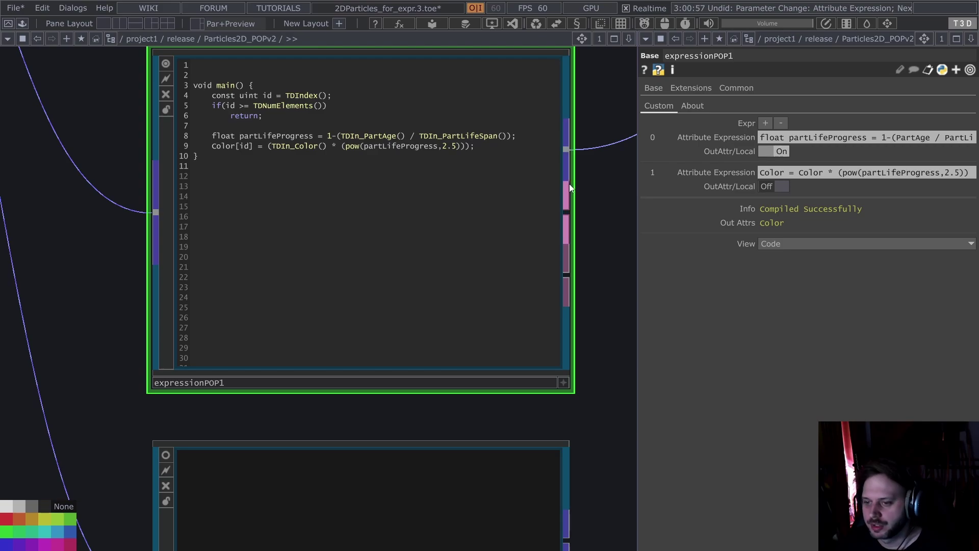
{"action": "key", "text": "shift+h"}
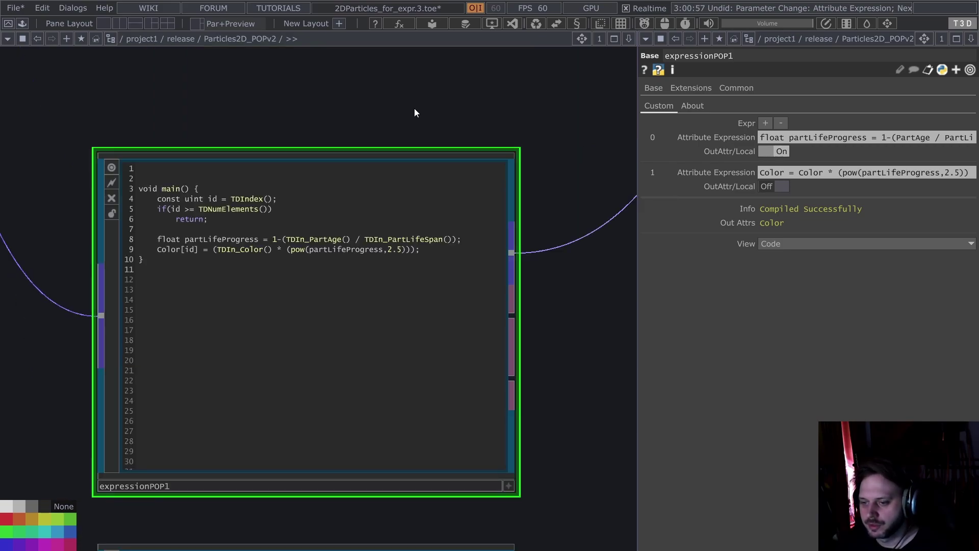